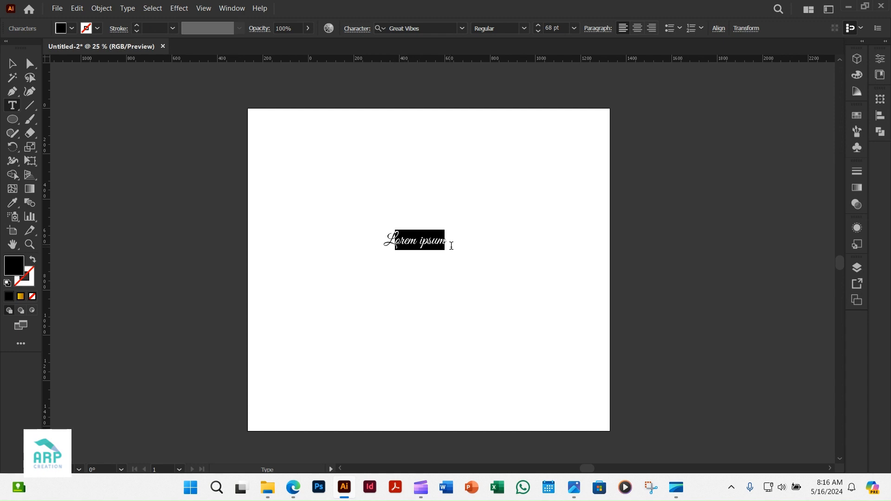
- Trim the placeholder text to the single letter L and enlarge it to about 804 pt across the artboard
{"action": "key", "text": "BackSpace"}
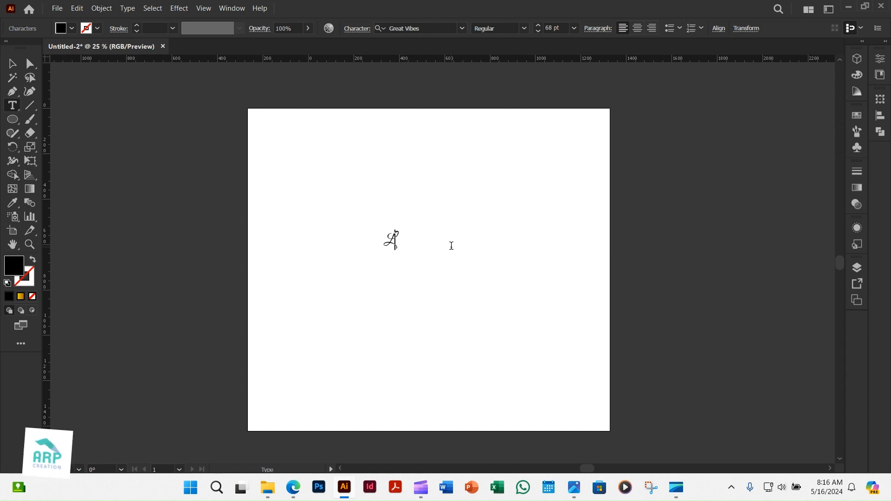
{"action": "left_click", "coordinate": [18, 67]}
{"action": "double_click", "coordinate": [392, 240]}
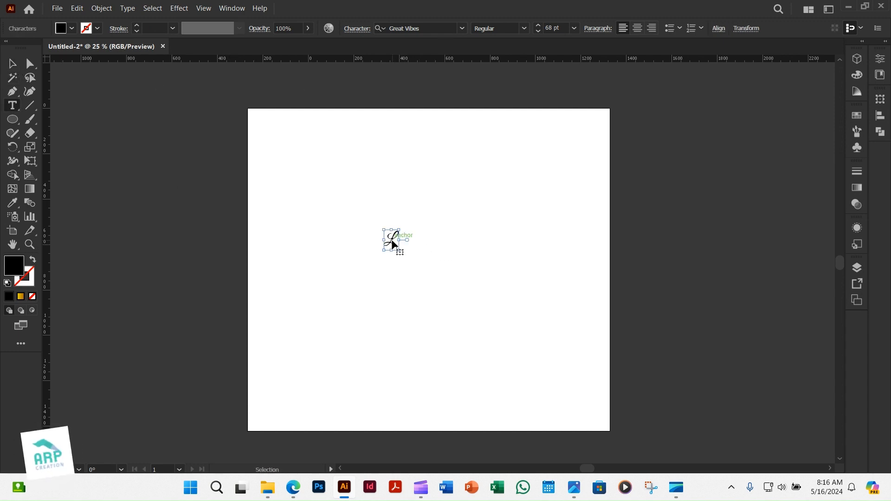
{"action": "double_click", "coordinate": [393, 244]}
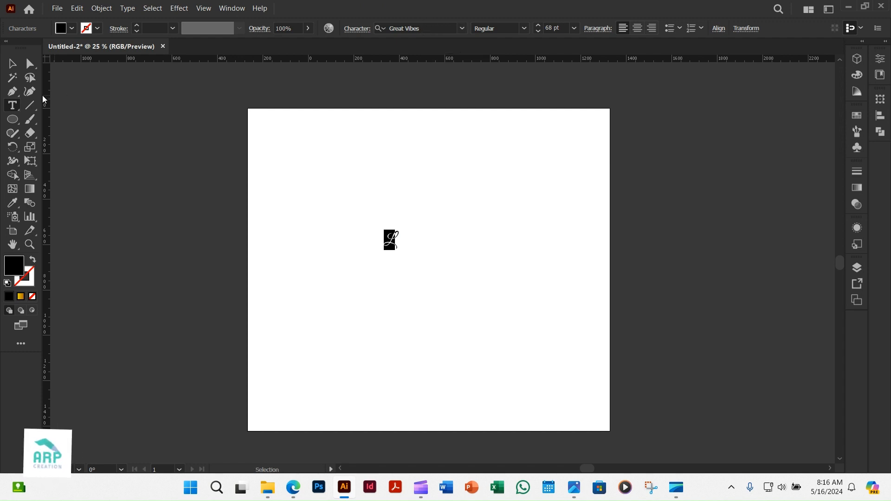
{"action": "left_click", "coordinate": [18, 65]}
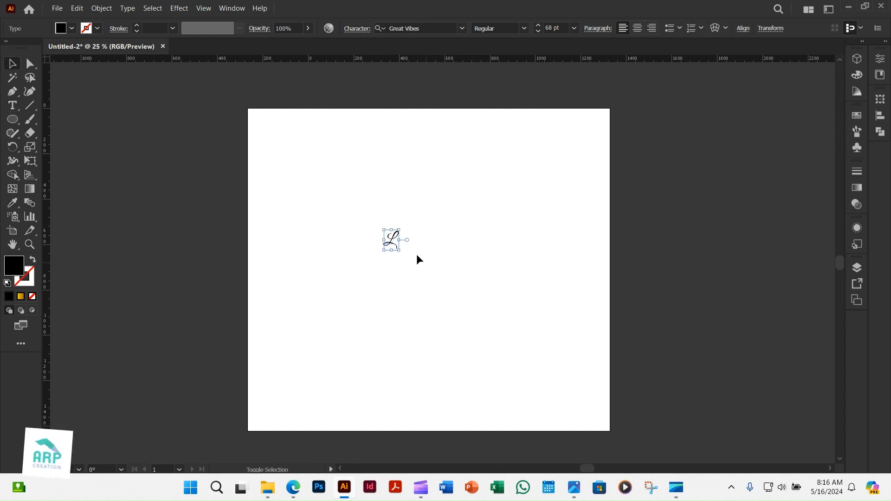
{"action": "left_click_drag", "start_coordinate": [399, 251], "coordinate": [434, 275]}
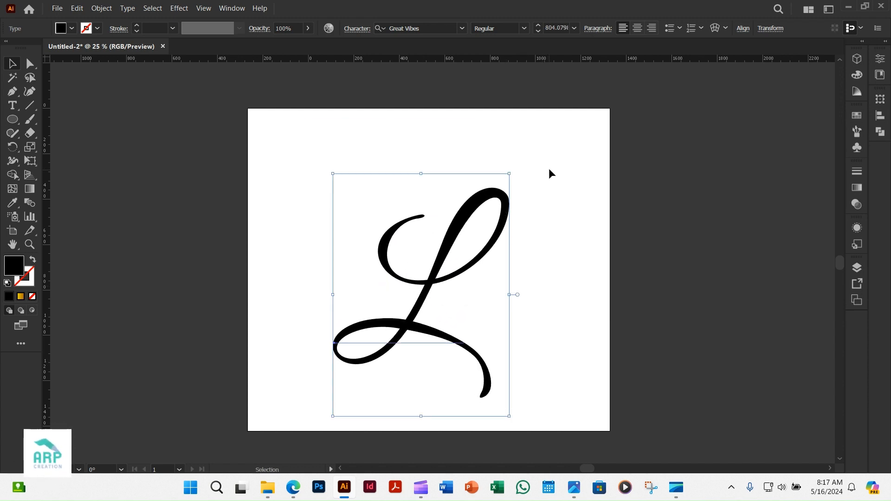
{"action": "left_click", "coordinate": [549, 168]}
- Draw a small circle above the letter's upper-left side and fill it with the gold New Gradient Swatch
{"action": "left_click", "coordinate": [13, 120]}
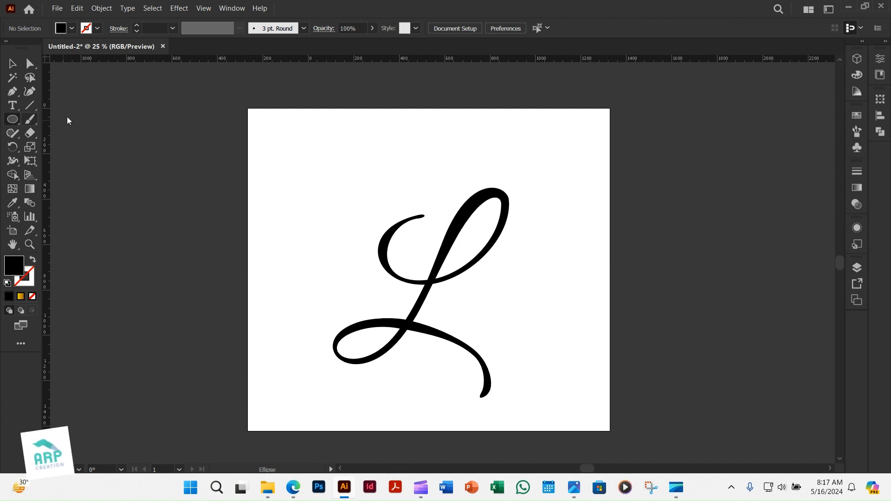
{"action": "left_click_drag", "start_coordinate": [325, 139], "coordinate": [349, 164]}
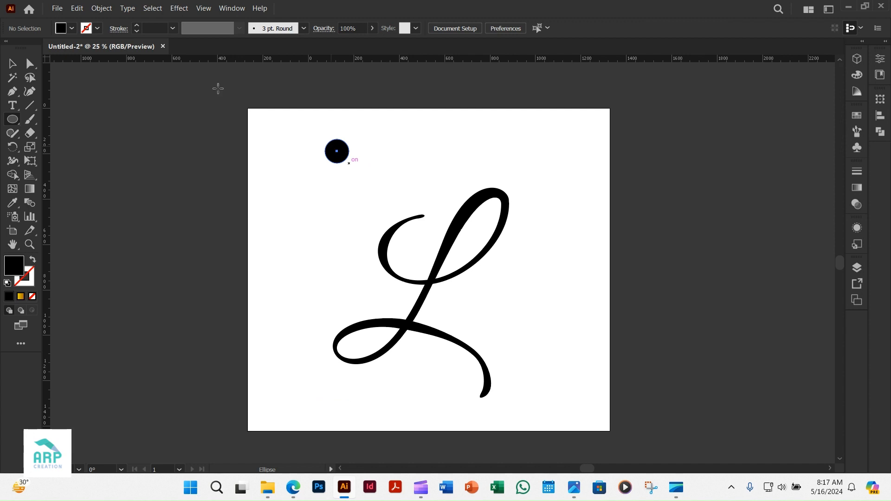
{"action": "left_click", "coordinate": [72, 29]}
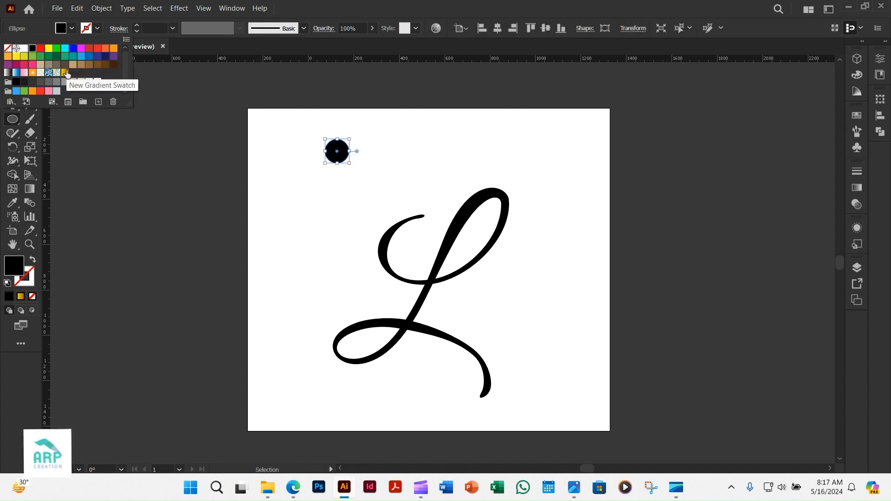
{"action": "left_click", "coordinate": [65, 73]}
{"action": "left_click", "coordinate": [341, 10]}
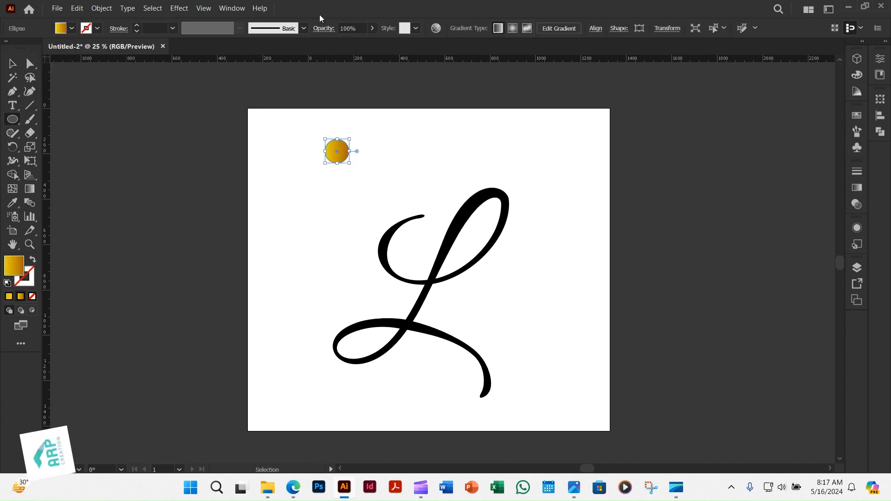
- Duplicate the gold circle horizontally to the upper-right side of the letter
{"action": "left_click", "coordinate": [12, 69]}
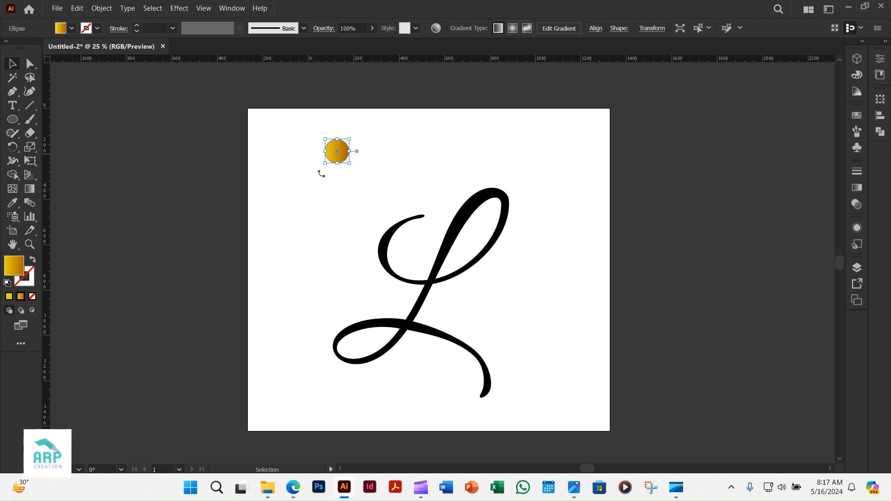
{"action": "key", "text": "ctrl+shift+a"}
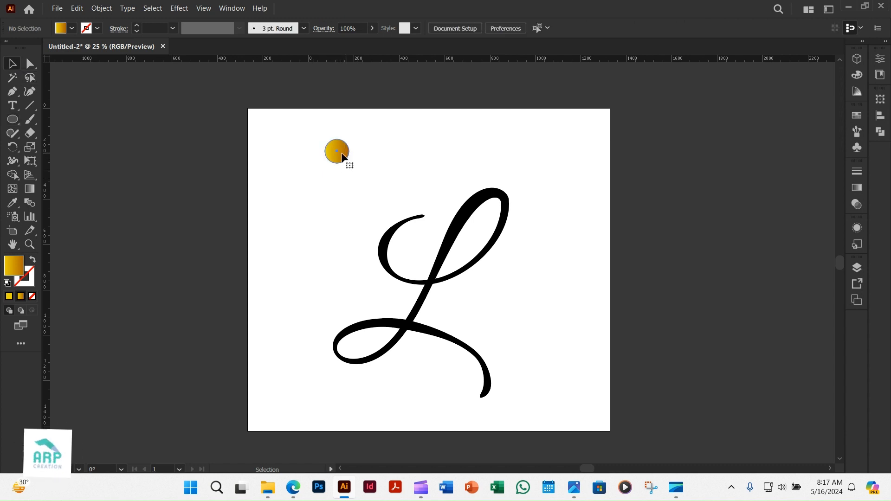
{"action": "left_click", "coordinate": [340, 156]}
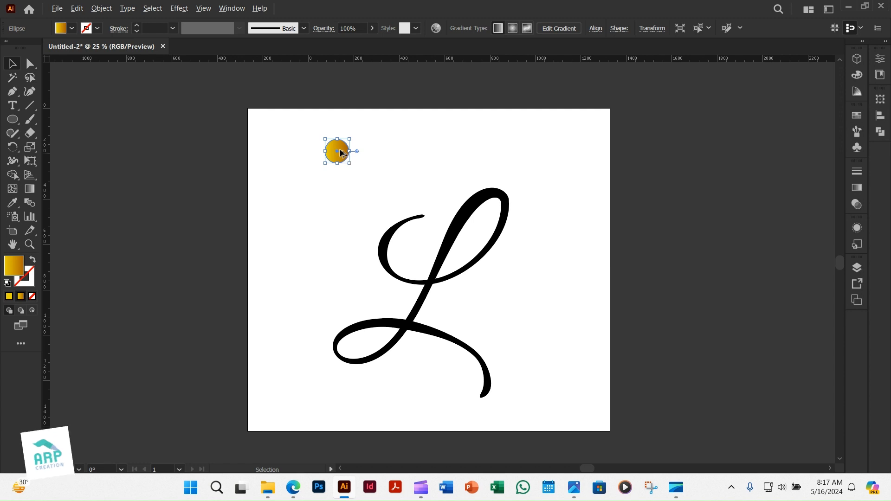
{"action": "left_click_drag", "start_coordinate": [339, 149], "coordinate": [527, 154]}
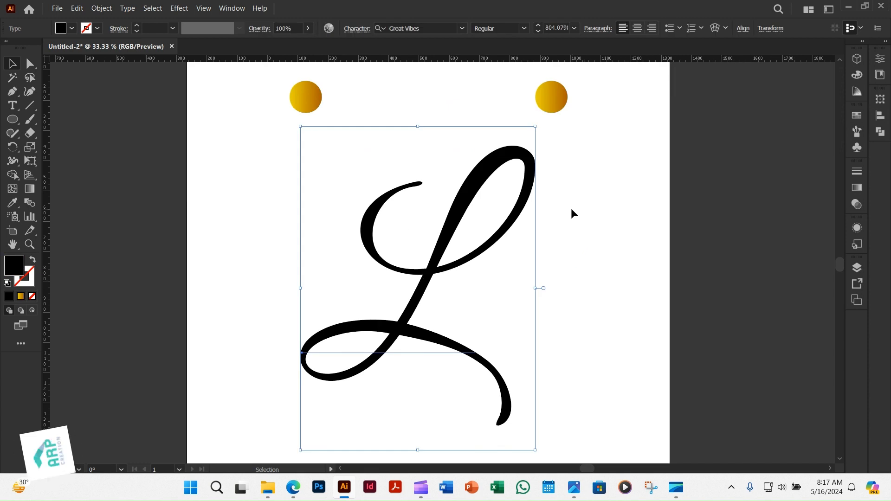
- Trace the L with the Pen tool from its upper-left tip around the left curve, through the crossing and up the right side of the loop
{"action": "left_click", "coordinate": [13, 92]}
{"action": "scroll", "coordinate": [428, 197], "scroll_direction": "up", "scroll_amount": 1}
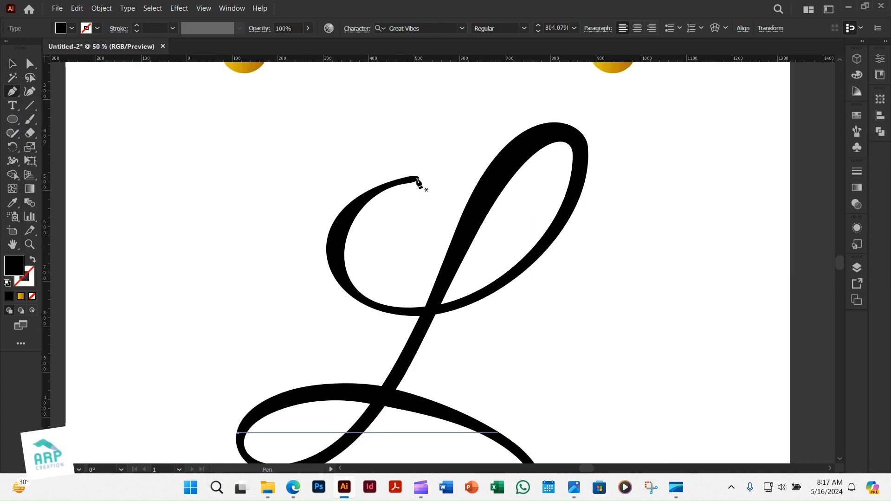
{"action": "left_click", "coordinate": [417, 178]}
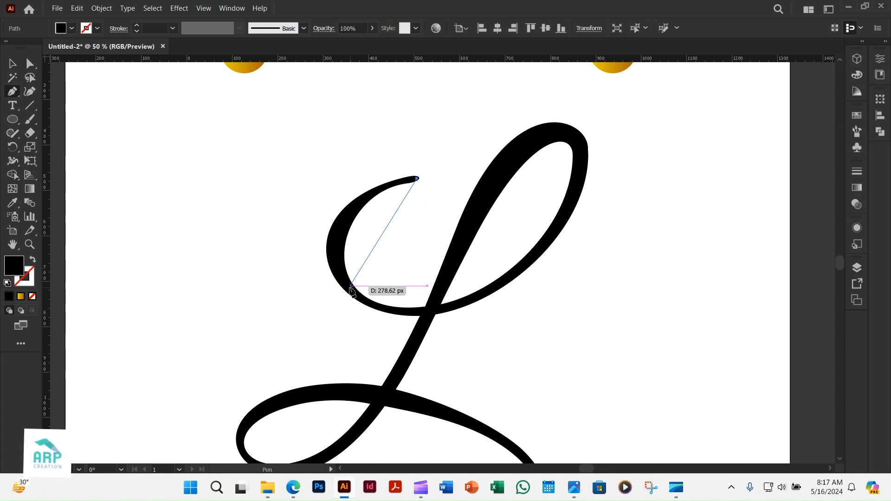
{"action": "mouse_move", "coordinate": [351, 286]}
{"action": "left_mouse_down"}
{"action": "mouse_move", "coordinate": [408, 383]}
{"action": "mouse_move", "coordinate": [405, 362]}
{"action": "mouse_move", "coordinate": [396, 380]}
{"action": "mouse_move", "coordinate": [398, 372]}
{"action": "left_mouse_up"}
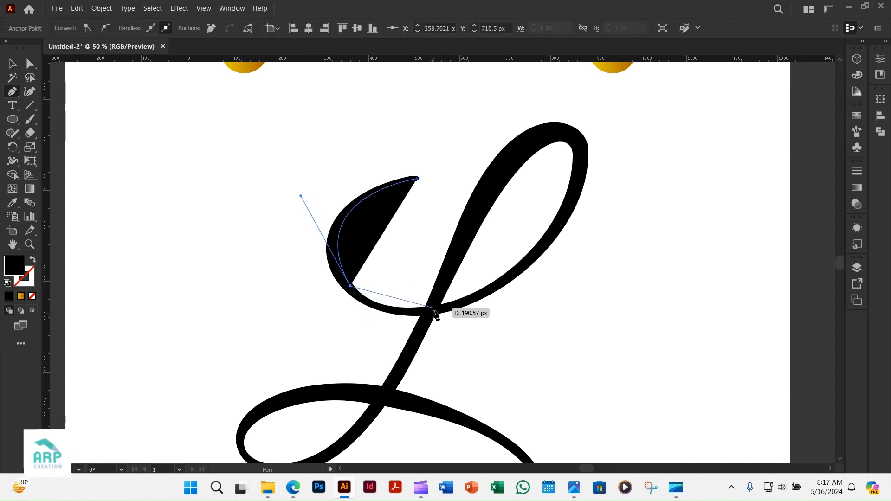
{"action": "left_click_drag", "start_coordinate": [434, 311], "coordinate": [501, 298]}
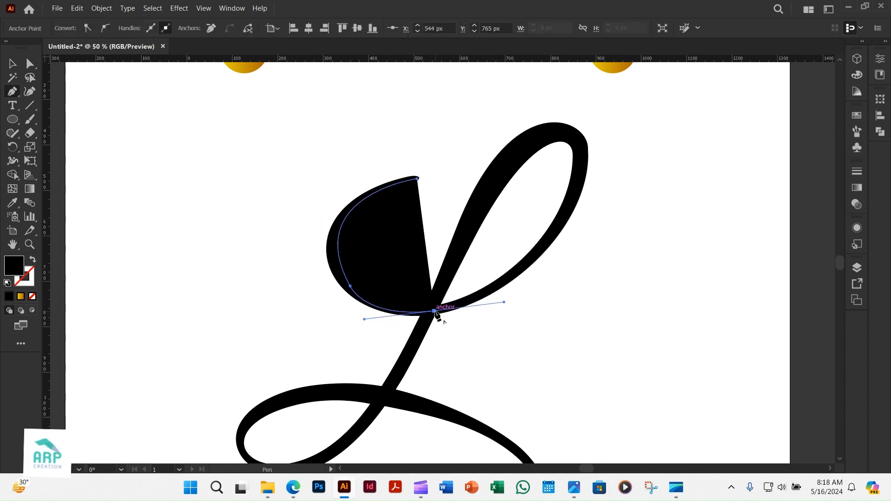
{"action": "left_click", "coordinate": [434, 311]}
{"action": "left_click_drag", "start_coordinate": [580, 171], "coordinate": [597, 134]}
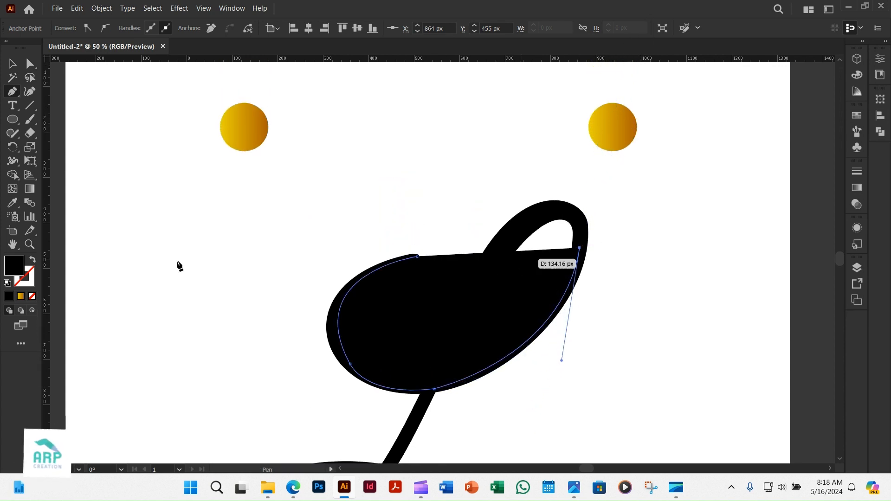
- Remove the path's fill and continue tracing over the top of the letter's upper loop
{"action": "left_click", "coordinate": [32, 296]}
{"action": "left_click_drag", "start_coordinate": [543, 211], "coordinate": [489, 222]}
{"action": "left_click", "coordinate": [543, 211]}
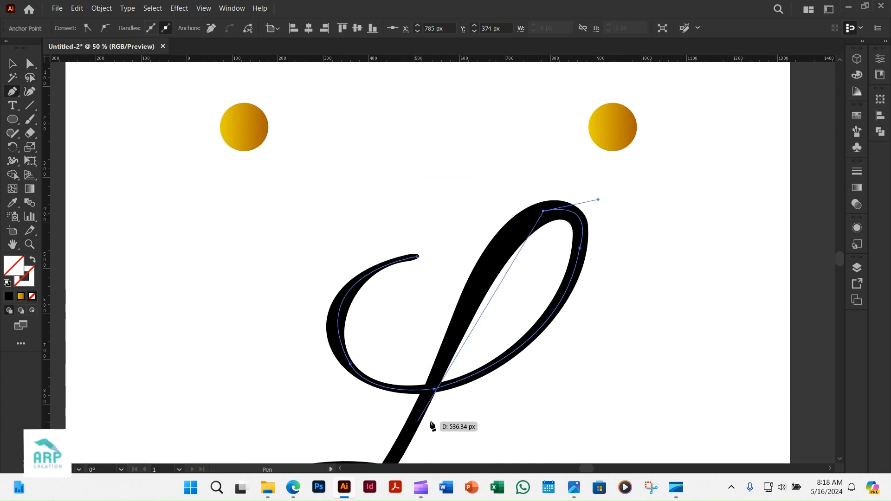
{"action": "scroll", "coordinate": [436, 414], "scroll_direction": "down", "scroll_amount": 2}
{"action": "scroll", "coordinate": [427, 446], "scroll_direction": "up", "scroll_amount": 3}
{"action": "left_click_drag", "start_coordinate": [418, 396], "coordinate": [417, 463]}
{"action": "scroll", "coordinate": [478, 395], "scroll_direction": "down", "scroll_amount": 2}
{"action": "scroll", "coordinate": [838, 456], "scroll_direction": "down", "scroll_amount": 2}
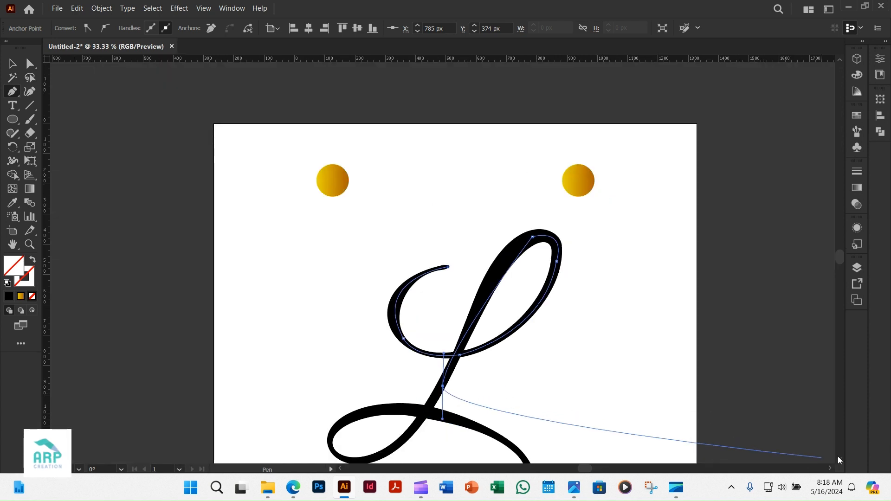
{"action": "key", "text": "ctrl+z"}
{"action": "scroll", "coordinate": [453, 332], "scroll_direction": "up", "scroll_amount": 1}
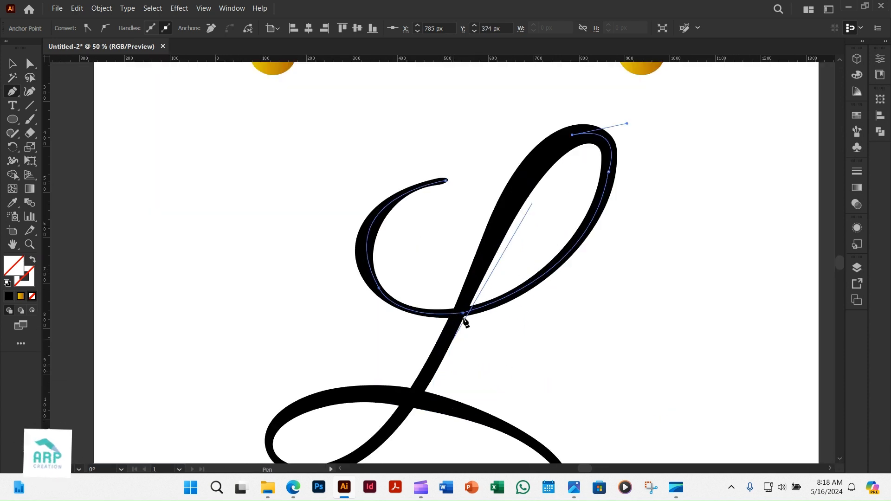
- Continue the path down the letter's diagonal stem and around the left end of the lower loop
{"action": "left_click_drag", "start_coordinate": [482, 269], "coordinate": [433, 398]}
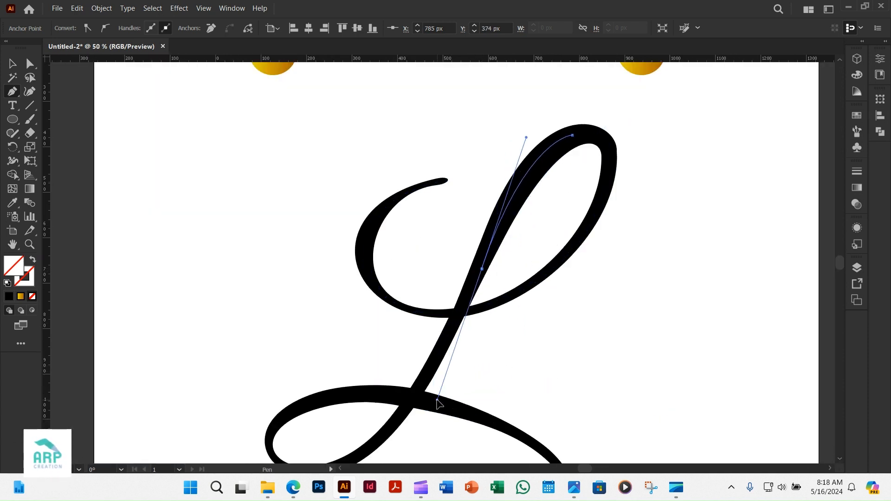
{"action": "left_click", "coordinate": [482, 269]}
{"action": "left_click_drag", "start_coordinate": [370, 449], "coordinate": [288, 427]}
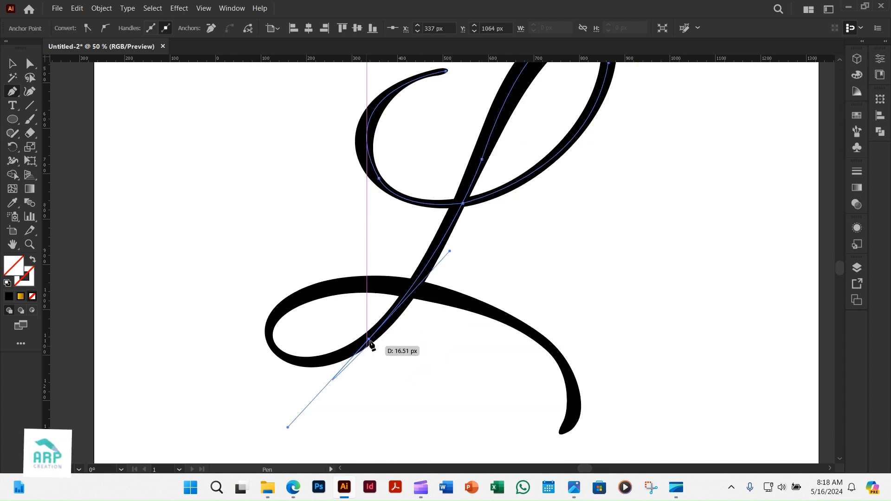
{"action": "left_click", "coordinate": [369, 339]}
{"action": "left_click_drag", "start_coordinate": [270, 339], "coordinate": [238, 283]}
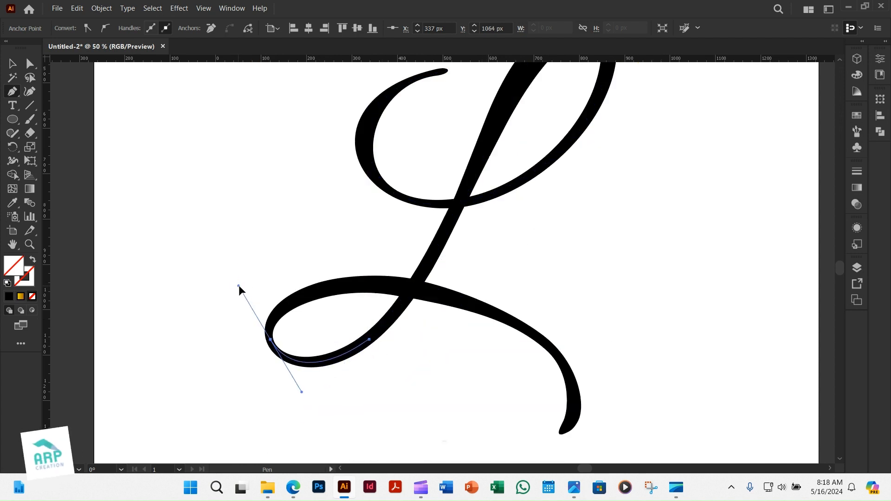
{"action": "left_click", "coordinate": [270, 339]}
- Trace the letter's bottom stroke from the lower loop to the end of the tail and finish the path
{"action": "left_click_drag", "start_coordinate": [364, 284], "coordinate": [477, 281]}
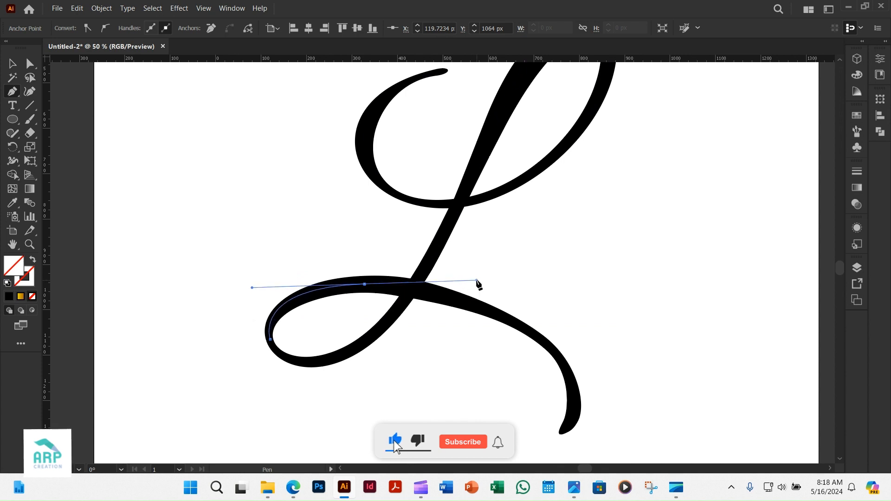
{"action": "left_click", "coordinate": [364, 284]}
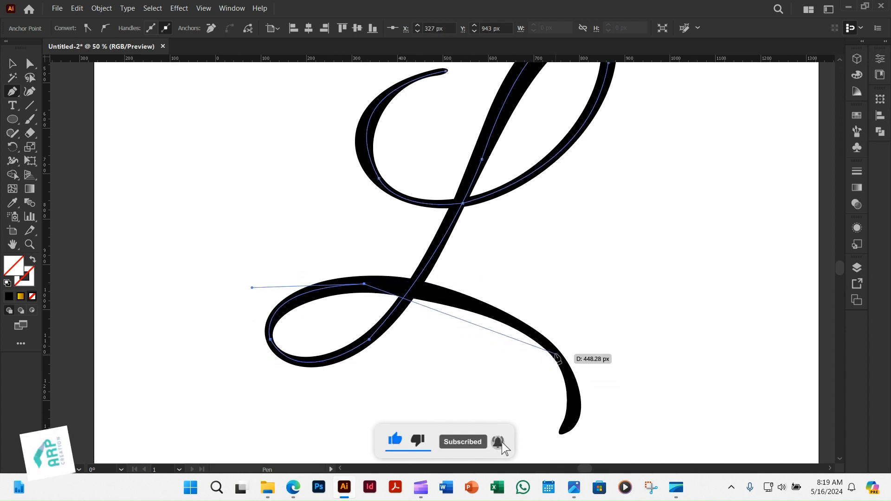
{"action": "left_click_drag", "start_coordinate": [556, 355], "coordinate": [641, 434]}
{"action": "left_click", "coordinate": [556, 354]}
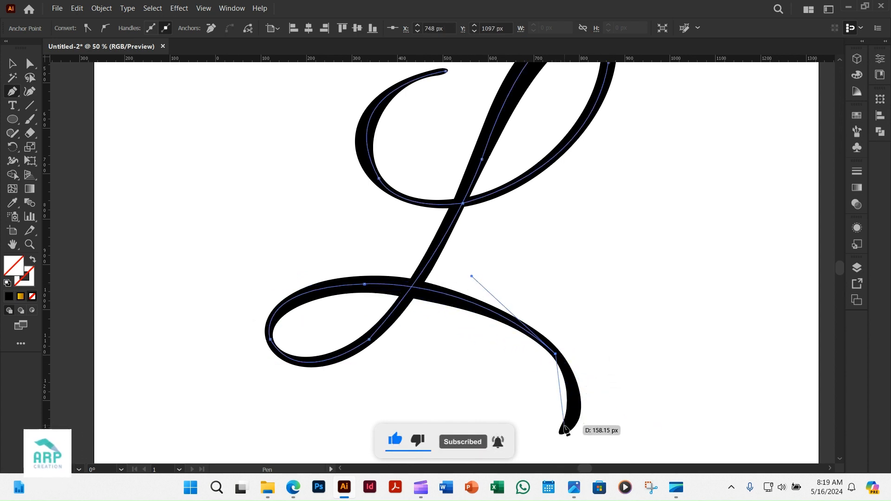
{"action": "mouse_move", "coordinate": [563, 430]}
{"action": "left_mouse_down"}
{"action": "mouse_move", "coordinate": [527, 472]}
{"action": "mouse_move", "coordinate": [532, 432]}
{"action": "left_mouse_up"}
{"action": "left_click", "coordinate": [10, 65]}
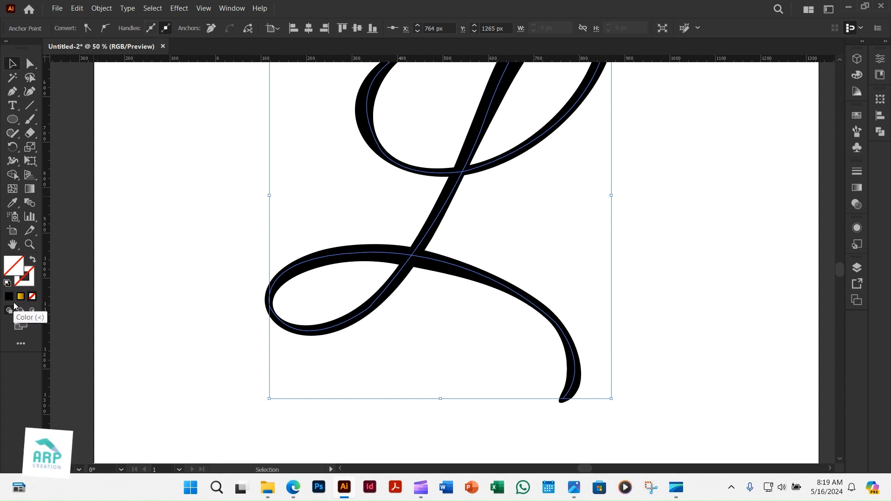
- Apply a solid black stroke to the traced path
{"action": "left_click", "coordinate": [24, 277]}
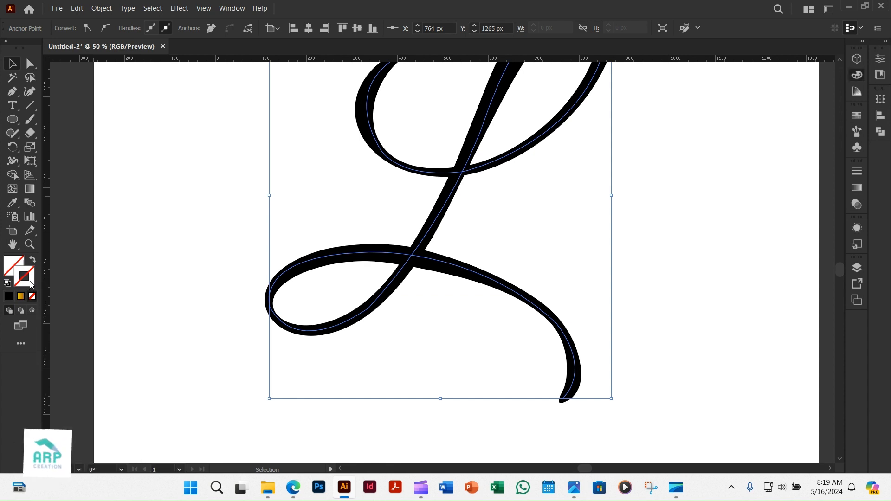
{"action": "left_click", "coordinate": [10, 296]}
{"action": "left_click", "coordinate": [10, 297]}
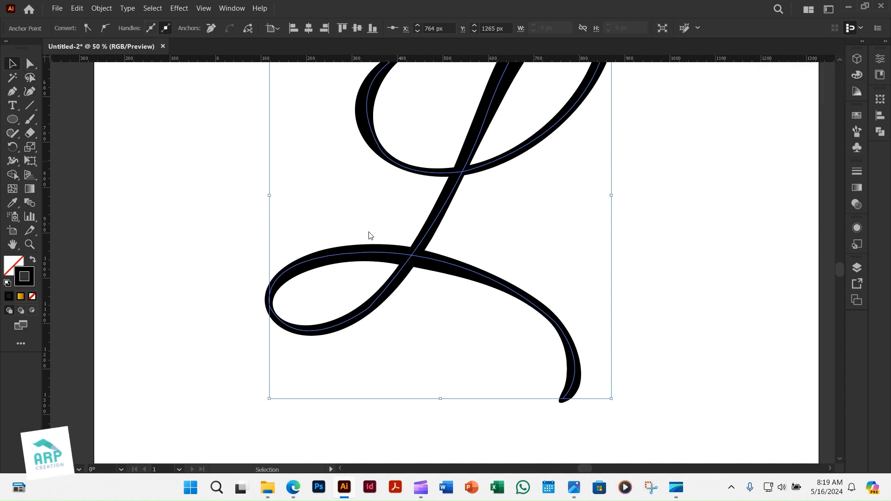
- Move the traced path aside, delete the original text letter, and place the path back in the middle of the artboard
{"action": "scroll", "coordinate": [565, 289], "scroll_direction": "down", "scroll_amount": 2}
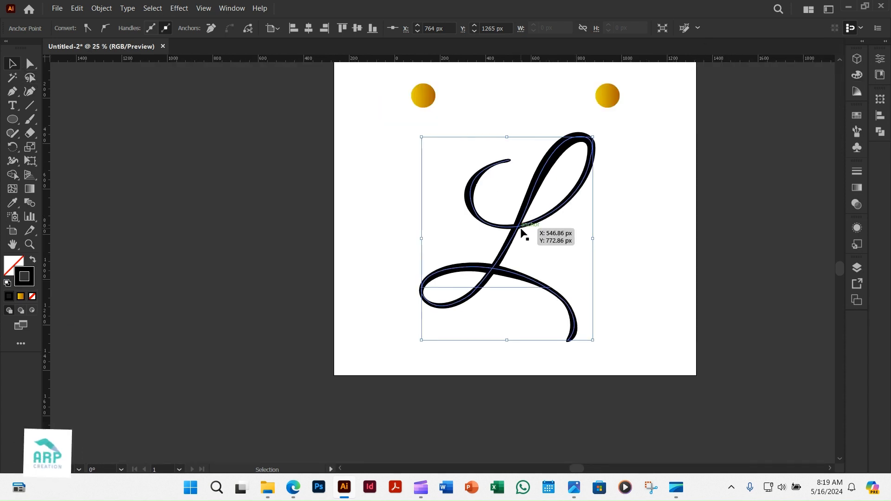
{"action": "left_click_drag", "start_coordinate": [519, 230], "coordinate": [577, 232]}
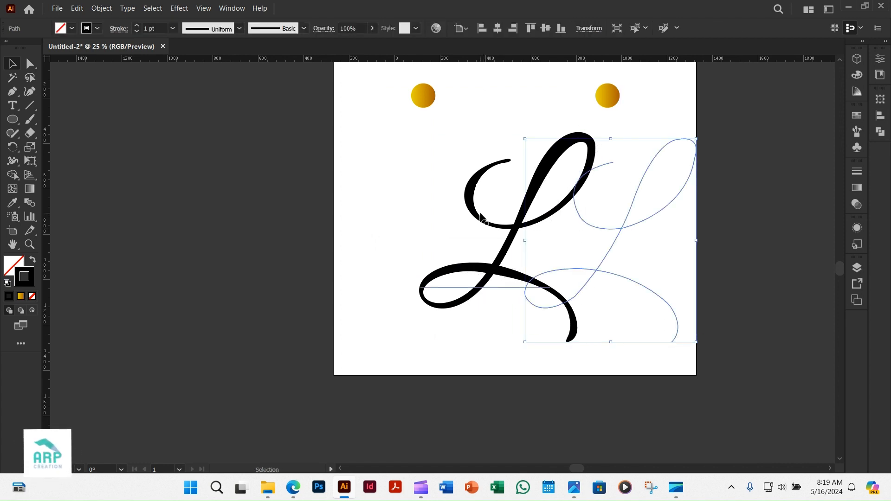
{"action": "left_click", "coordinate": [474, 215]}
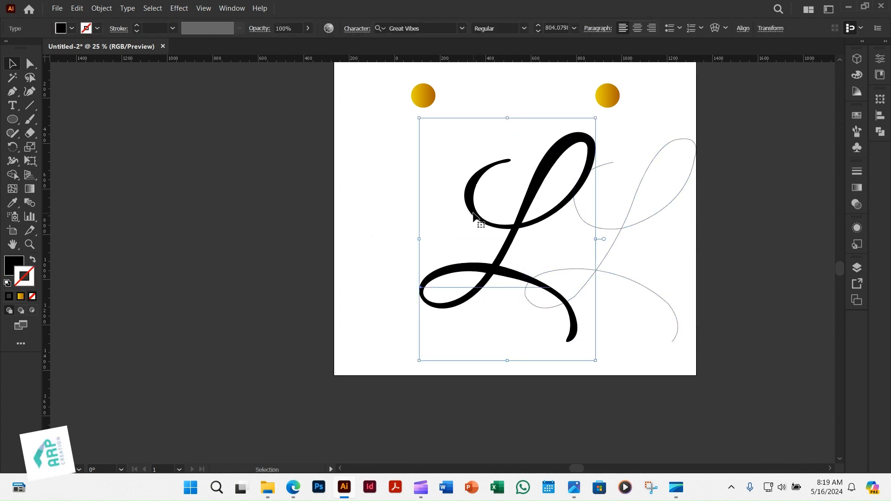
{"action": "key", "text": "Delete"}
{"action": "left_click_drag", "start_coordinate": [617, 229], "coordinate": [523, 222]}
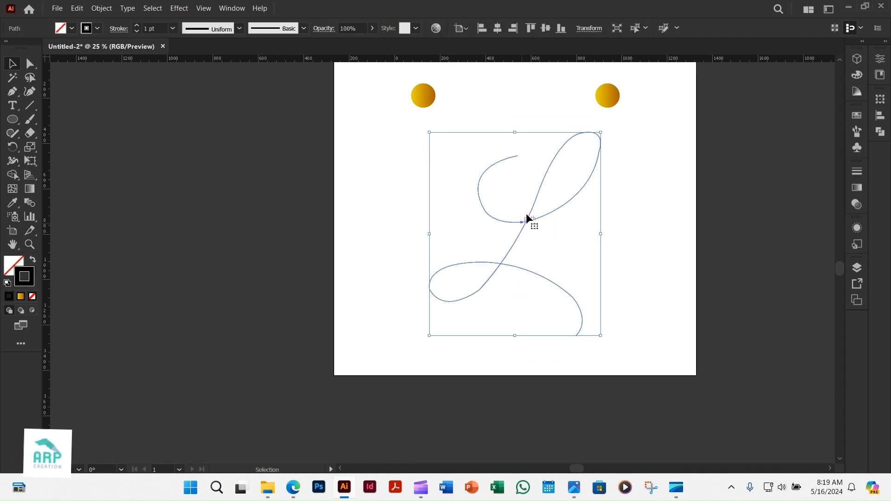
- Set the traced letter path's stroke weight to 5 pt and deselect it
{"action": "left_click", "coordinate": [138, 26]}
{"action": "left_click", "coordinate": [138, 26]}
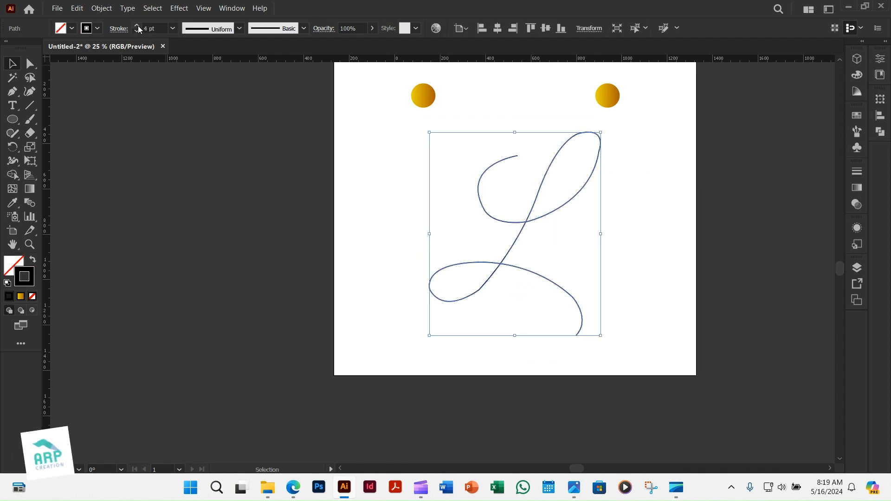
{"action": "left_click", "coordinate": [138, 26]}
{"action": "left_click", "coordinate": [606, 193]}
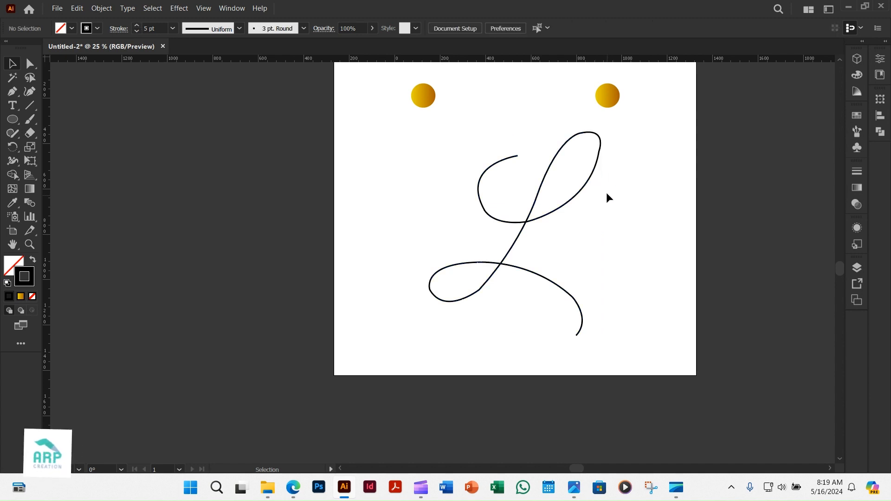
- Select the whole letter path with Direct Selection and round all its corners together using the live corner widgets
{"action": "scroll", "coordinate": [605, 192], "scroll_direction": "up", "scroll_amount": 1}
{"action": "left_click_drag", "start_coordinate": [367, 201], "coordinate": [640, 334]}
{"action": "left_click", "coordinate": [32, 68]}
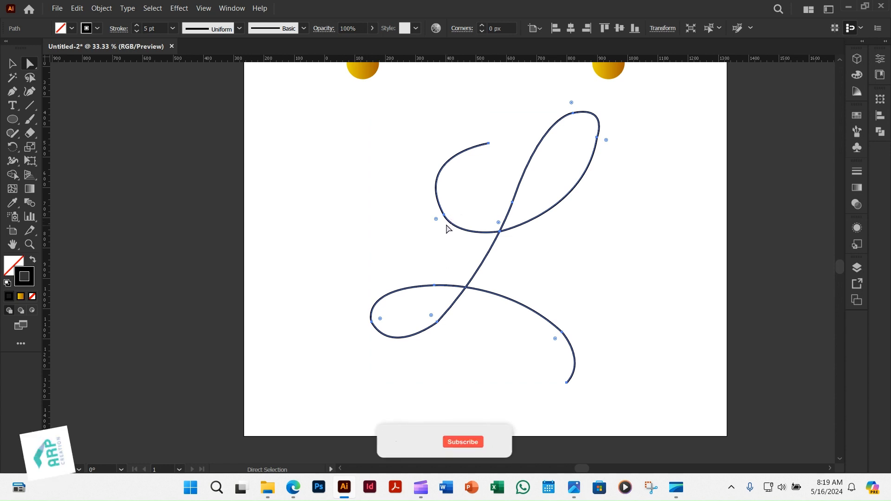
{"action": "scroll", "coordinate": [599, 147], "scroll_direction": "up", "scroll_amount": 2}
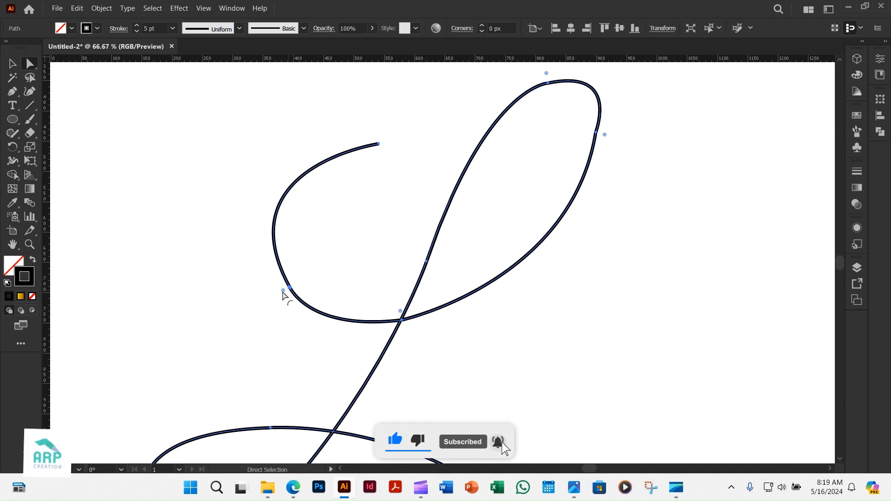
{"action": "left_click_drag", "start_coordinate": [284, 294], "coordinate": [153, 338]}
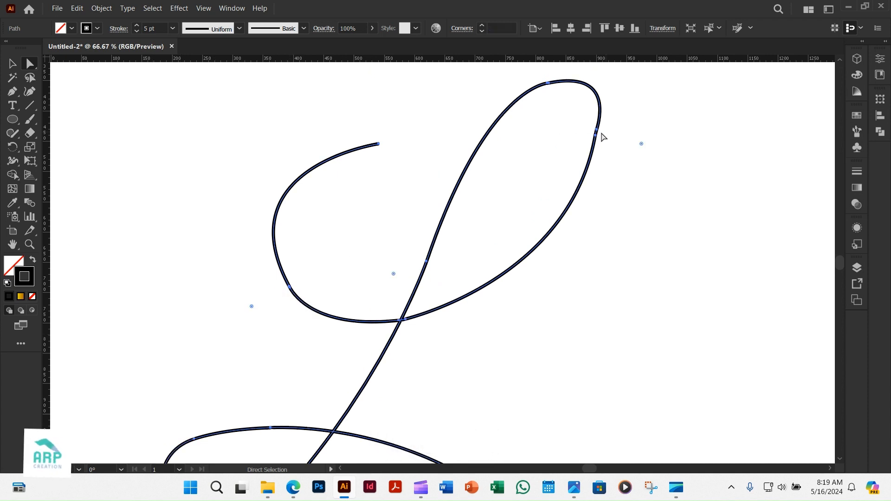
- Round the remaining kink where the diagonal stem runs into the lower loop, then deselect the path
{"action": "left_click_drag", "start_coordinate": [448, 318], "coordinate": [521, 390]}
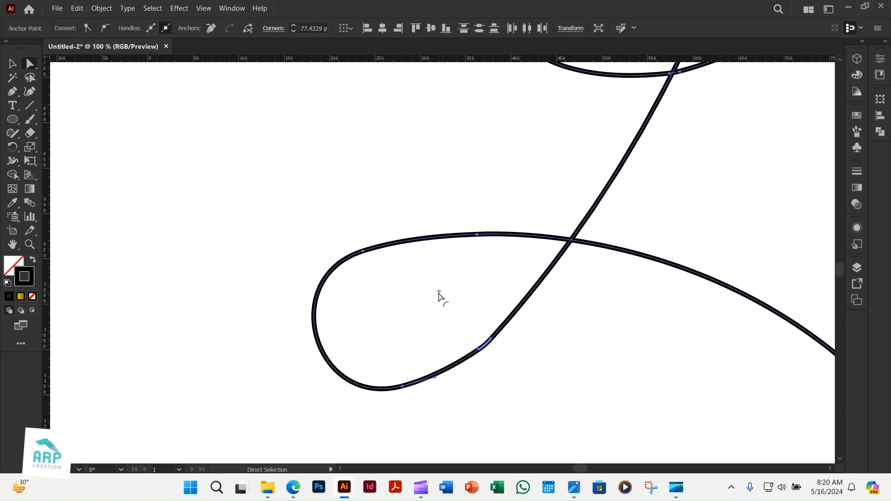
{"action": "left_click_drag", "start_coordinate": [439, 294], "coordinate": [250, 173]}
{"action": "left_click", "coordinate": [478, 398]}
{"action": "scroll", "coordinate": [383, 375], "scroll_direction": "down", "scroll_amount": 3}
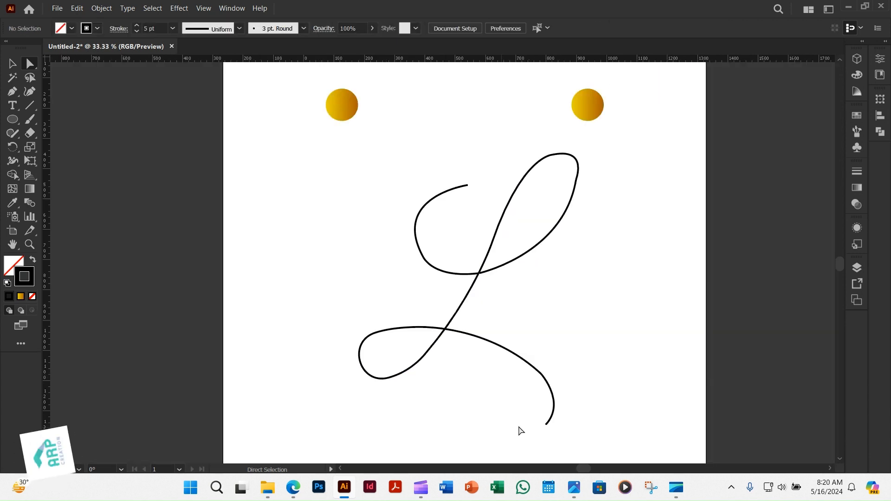
- Round the corner on the letter's tail to a radius of about 183 px and deselect the path
{"action": "scroll", "coordinate": [544, 409], "scroll_direction": "up", "scroll_amount": 3}
{"action": "left_click_drag", "start_coordinate": [534, 251], "coordinate": [543, 350]}
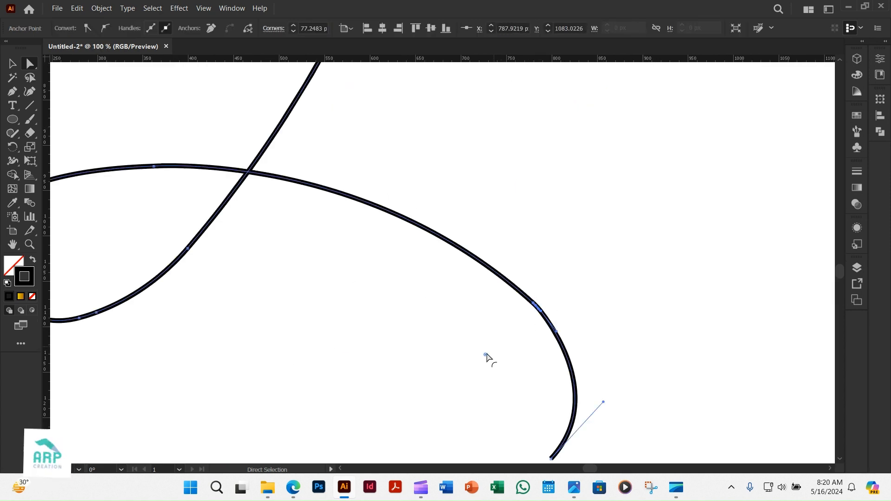
{"action": "left_click_drag", "start_coordinate": [486, 355], "coordinate": [364, 440]}
{"action": "scroll", "coordinate": [453, 420], "scroll_direction": "down", "scroll_amount": 3}
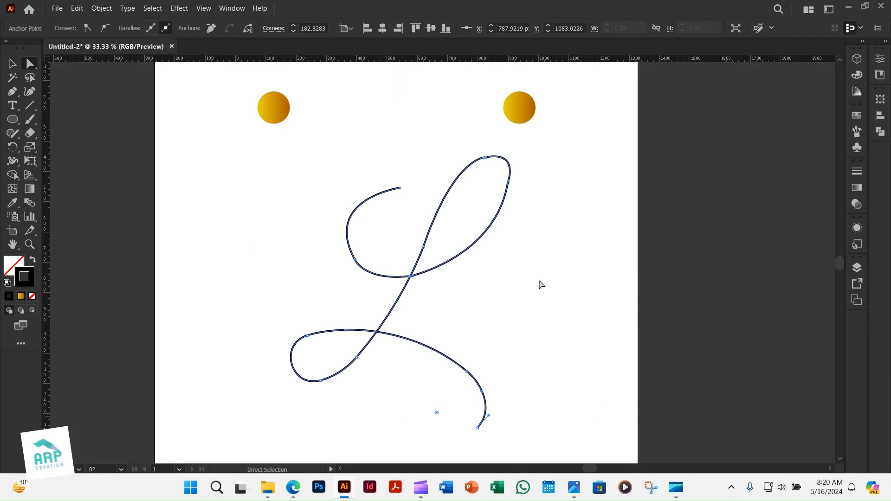
{"action": "left_click", "coordinate": [539, 284]}
{"action": "scroll", "coordinate": [539, 284], "scroll_direction": "down", "scroll_amount": 1}
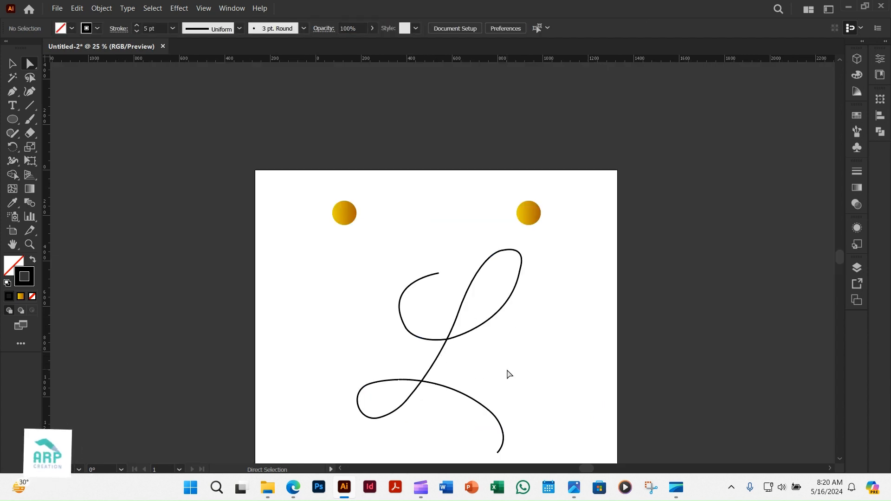
- Move the letter path about 57 px left and 18 px down, then deselect it
{"action": "left_click", "coordinate": [12, 64]}
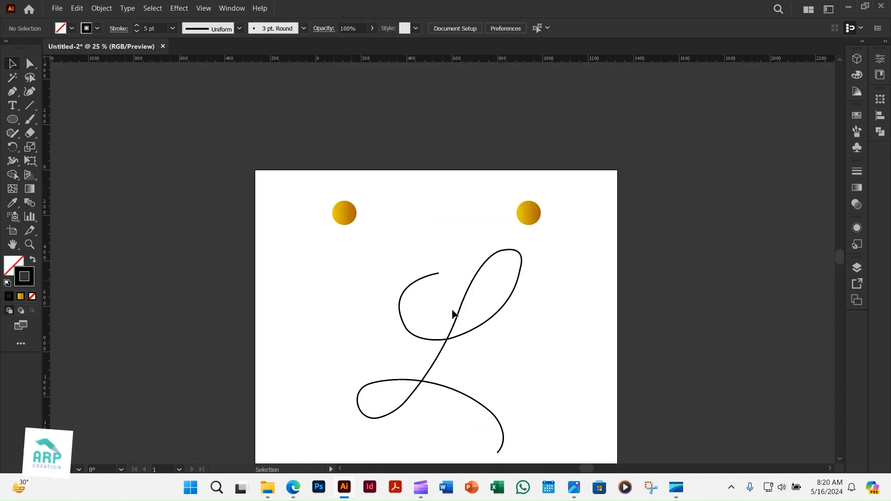
{"action": "left_click_drag", "start_coordinate": [445, 345], "coordinate": [432, 349]}
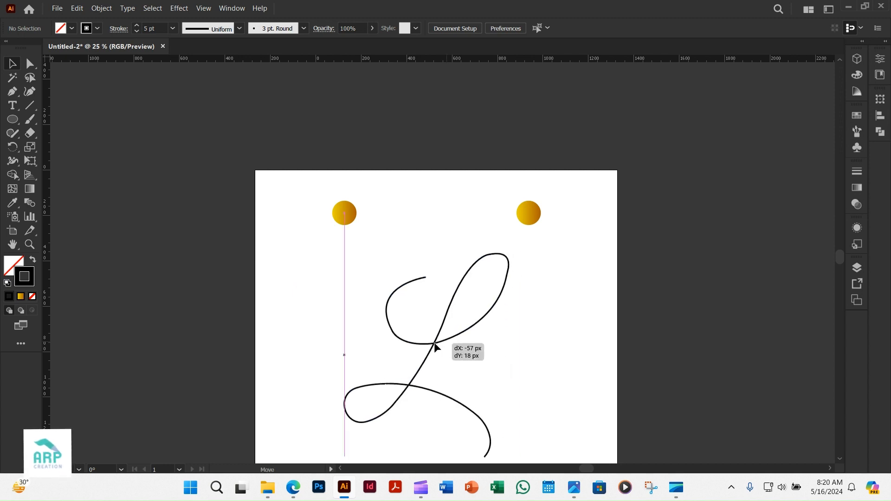
{"action": "left_click", "coordinate": [308, 194]}
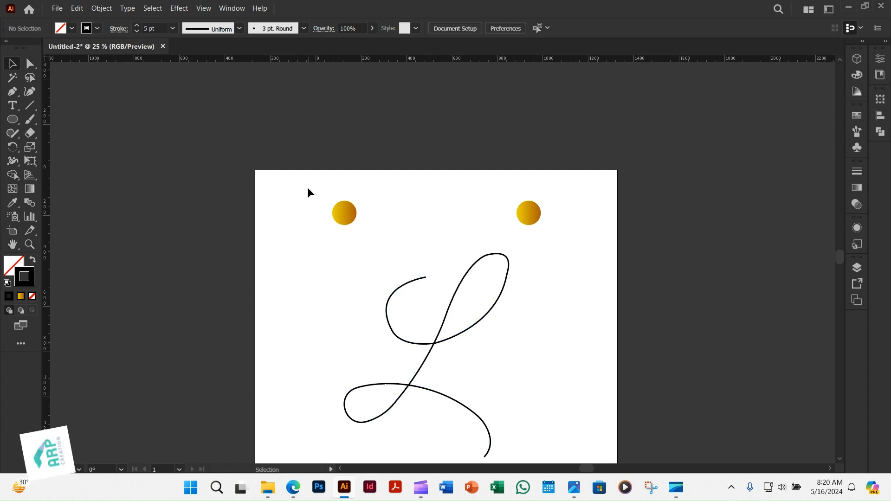
- Select both gold gradient circles and make a blend between them
{"action": "left_click_drag", "start_coordinate": [317, 194], "coordinate": [541, 222]}
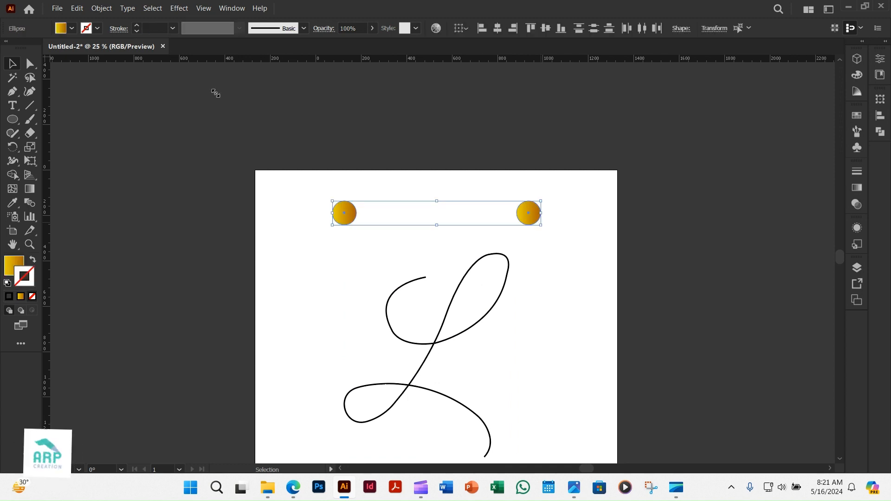
{"action": "left_click", "coordinate": [104, 10]}
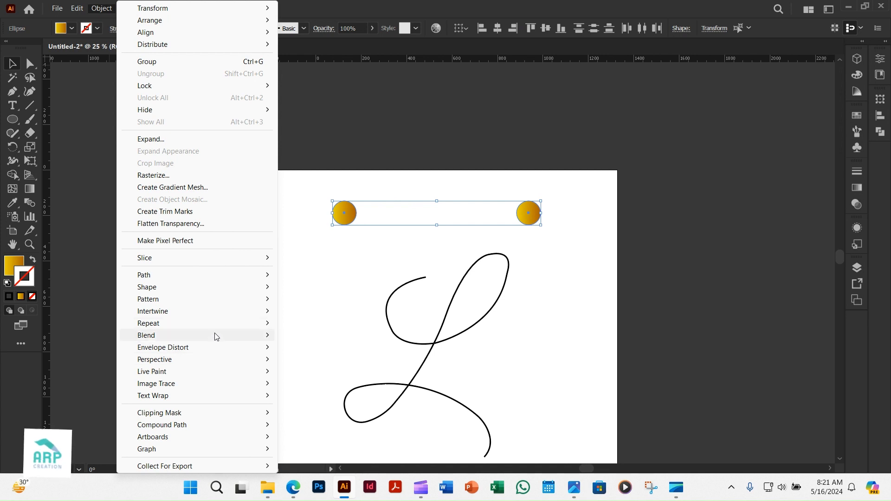
{"action": "mouse_move", "coordinate": [216, 336]}
{"action": "left_click", "coordinate": [338, 338]}
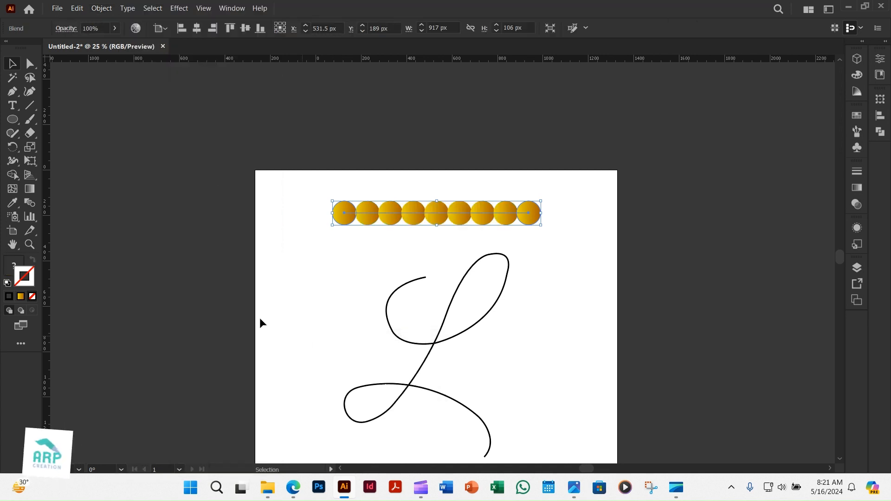
- Set the circle blend's spacing to Specified Steps with 500 steps
{"action": "left_click", "coordinate": [102, 10]}
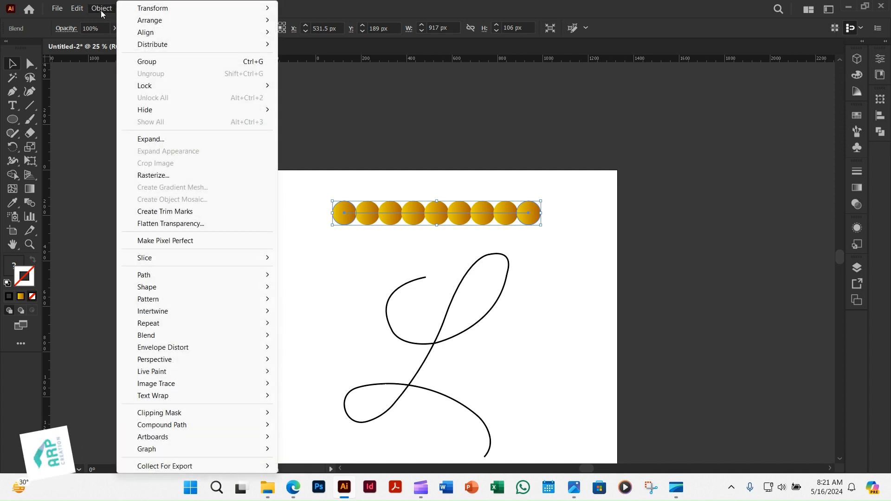
{"action": "mouse_move", "coordinate": [182, 336]}
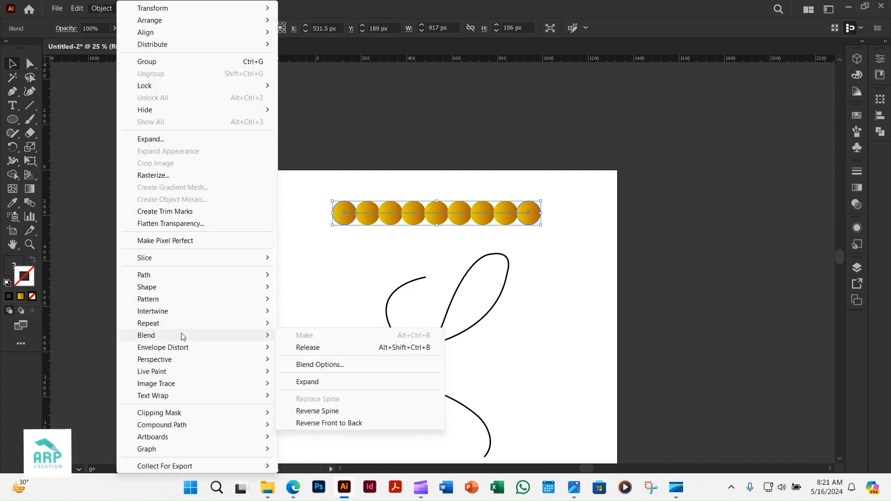
{"action": "left_click", "coordinate": [332, 367]}
{"action": "left_click_drag", "start_coordinate": [542, 237], "coordinate": [645, 246]}
{"action": "left_click", "coordinate": [627, 264]}
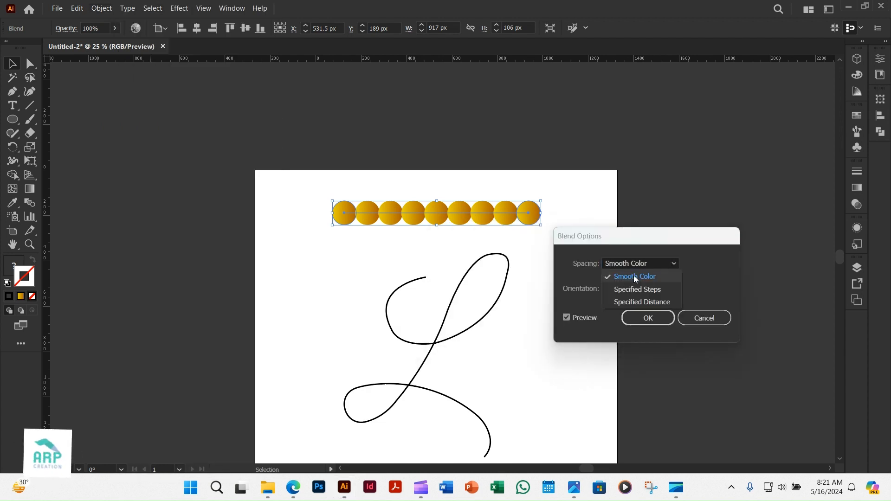
{"action": "left_click", "coordinate": [637, 290]}
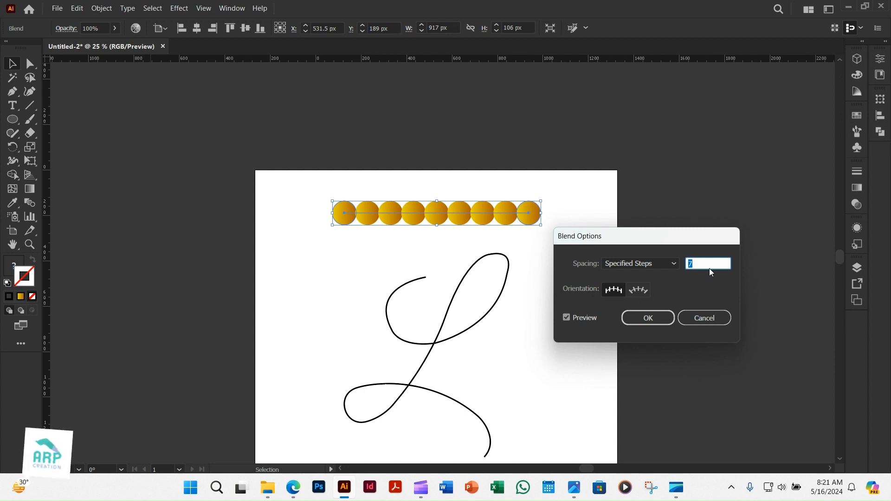
{"action": "type", "text": "5"}
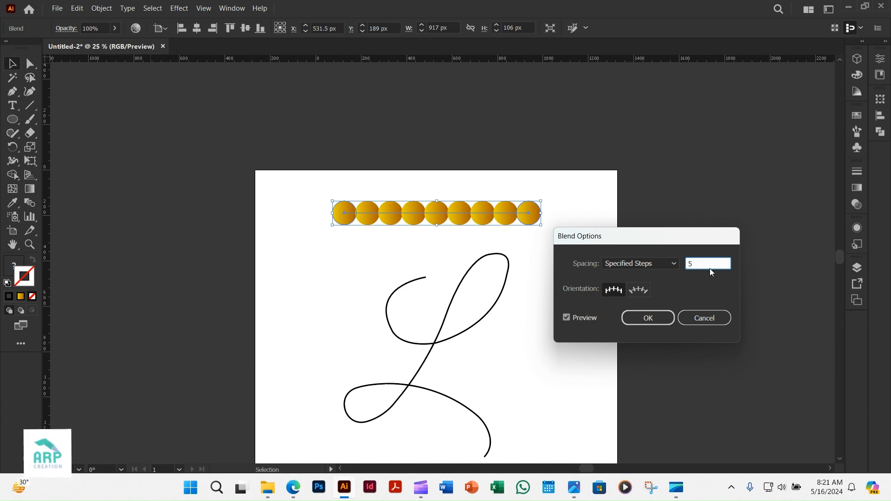
{"action": "type", "text": "00"}
{"action": "left_click", "coordinate": [662, 320]}
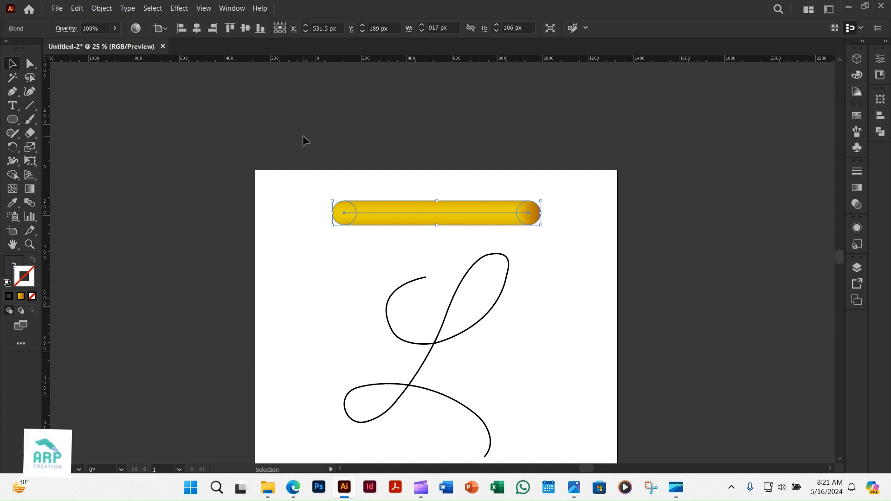
- Select the gold blend together with the letter path and replace the blend's spine with that path
{"action": "left_click_drag", "start_coordinate": [302, 136], "coordinate": [572, 421]}
{"action": "left_click", "coordinate": [102, 8]}
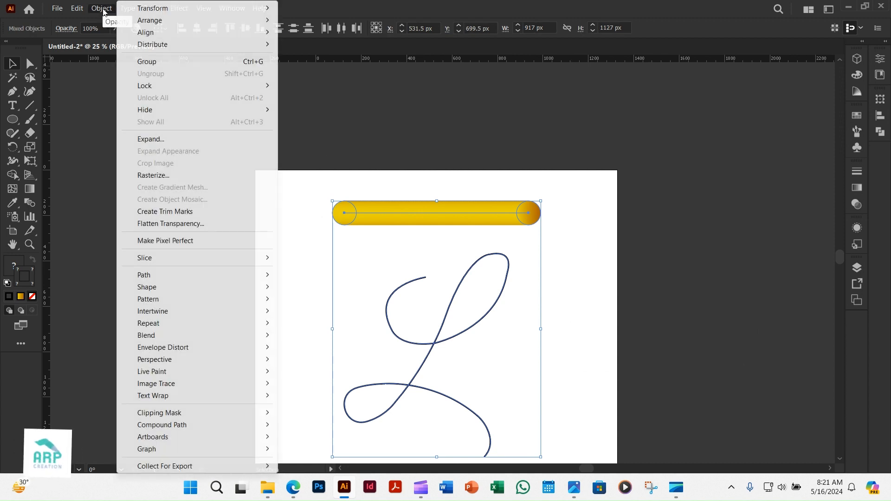
{"action": "mouse_move", "coordinate": [218, 338]}
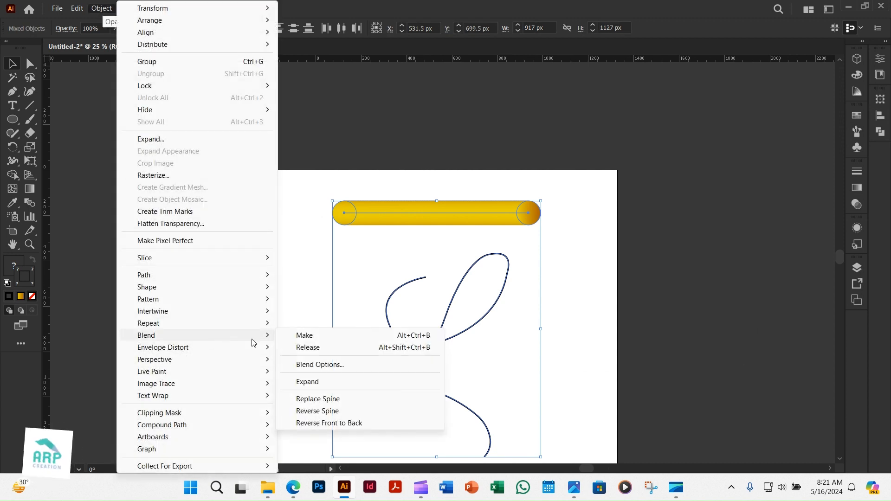
{"action": "left_click", "coordinate": [330, 400]}
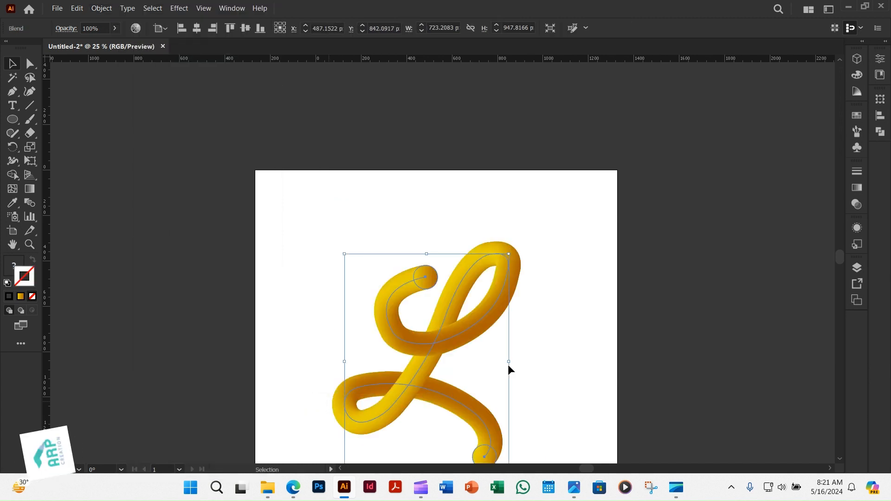
{"action": "left_click", "coordinate": [567, 305]}
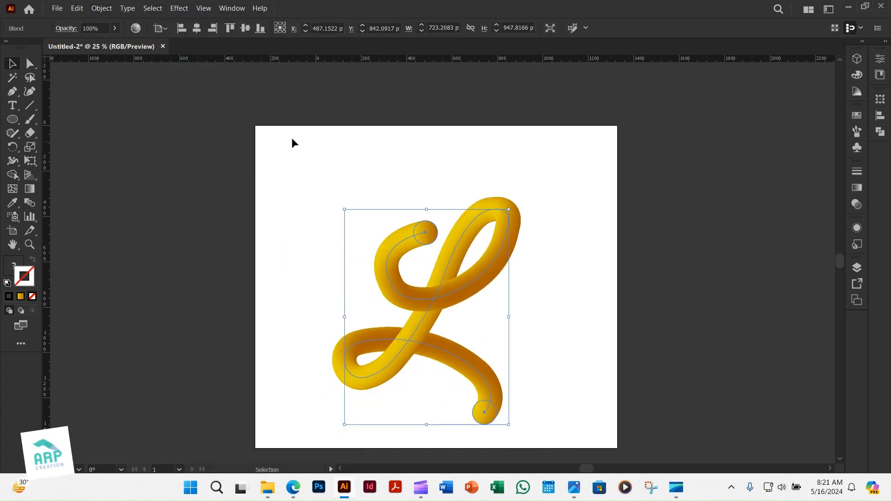
- Select the gold letter blend and start a Roughen effect on it with a relative size of 35%
{"action": "left_click_drag", "start_coordinate": [258, 133], "coordinate": [626, 414]}
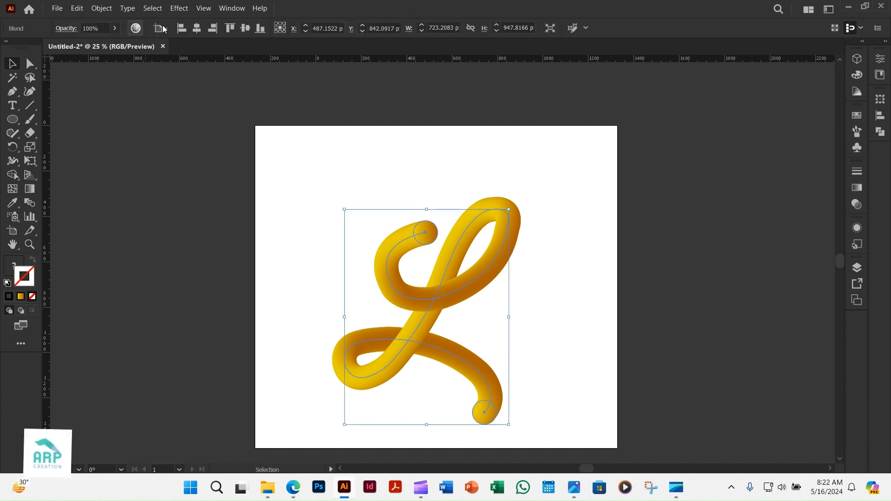
{"action": "left_click", "coordinate": [181, 11]}
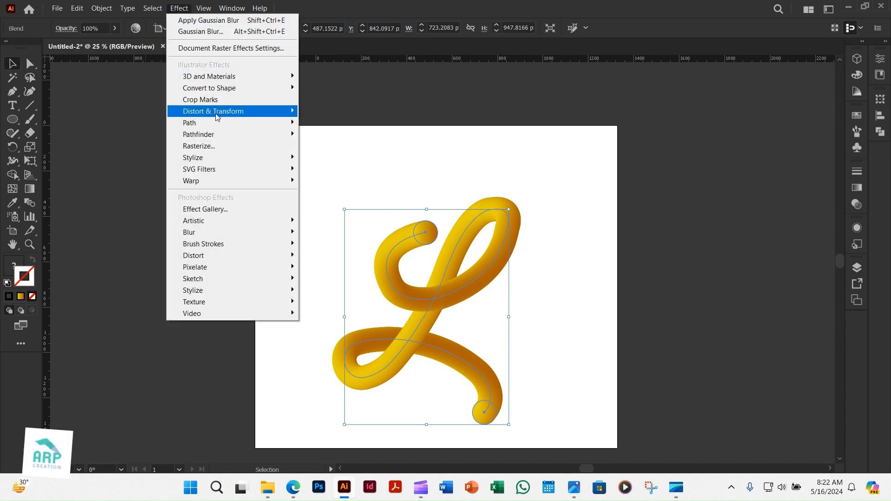
{"action": "mouse_move", "coordinate": [225, 114]}
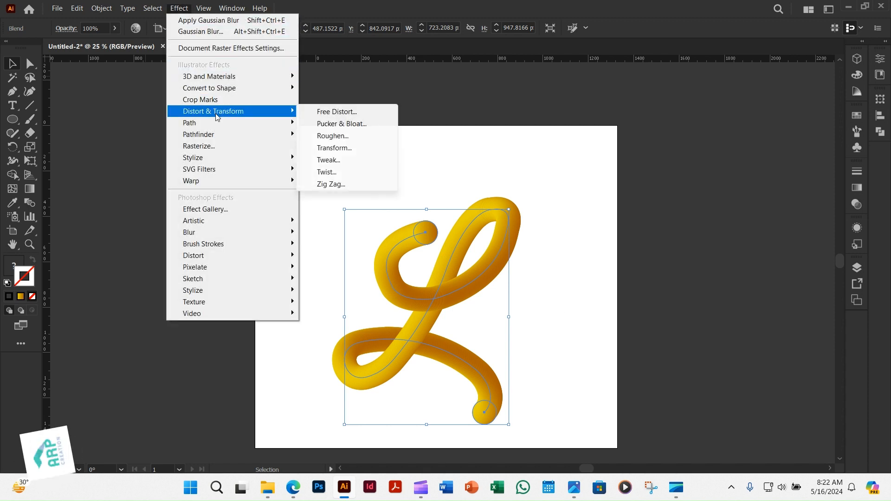
{"action": "left_click", "coordinate": [346, 139]}
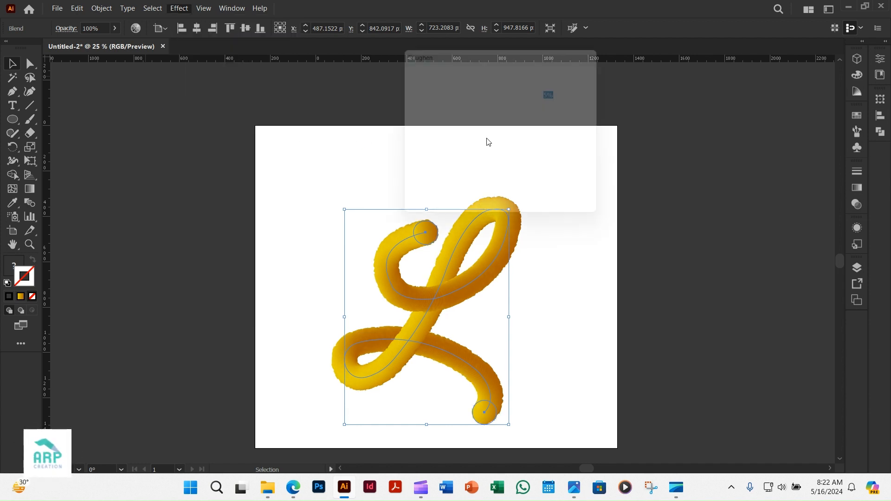
{"action": "left_click_drag", "start_coordinate": [507, 55], "coordinate": [692, 89]}
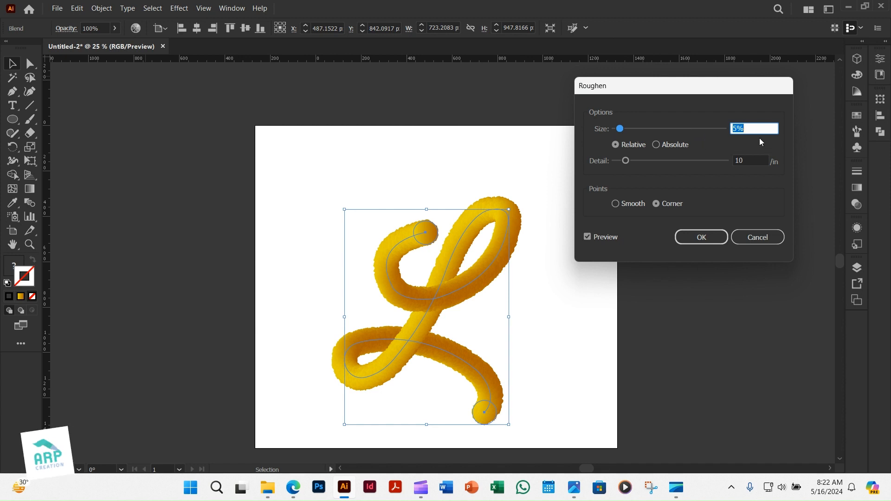
{"action": "type", "text": "35"}
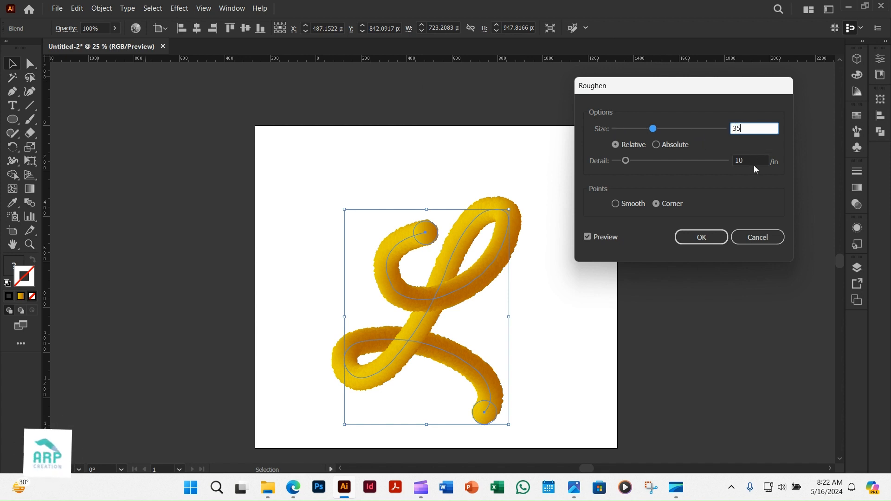
- Set the Roughen detail to 65 per inch with smooth points and apply the effect to the letter
{"action": "left_click", "coordinate": [745, 161]}
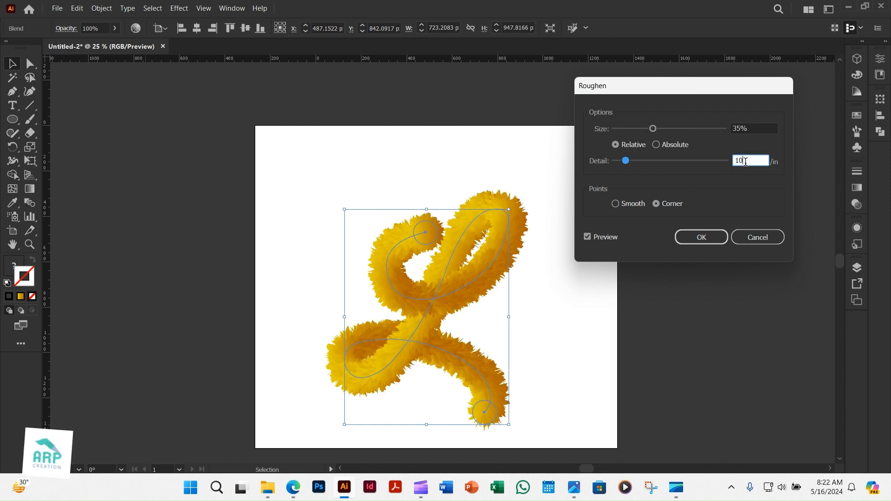
{"action": "left_click_drag", "start_coordinate": [746, 161], "coordinate": [733, 163]}
{"action": "type", "text": "65"}
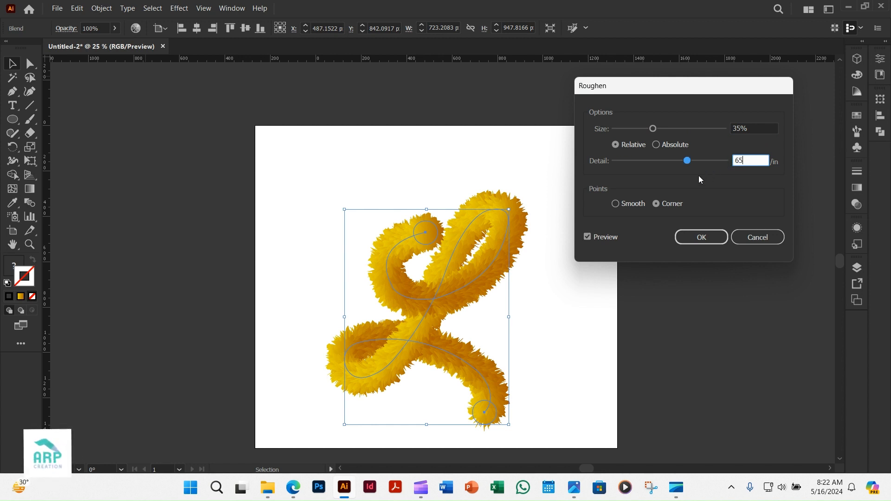
{"action": "key", "text": "Tab"}
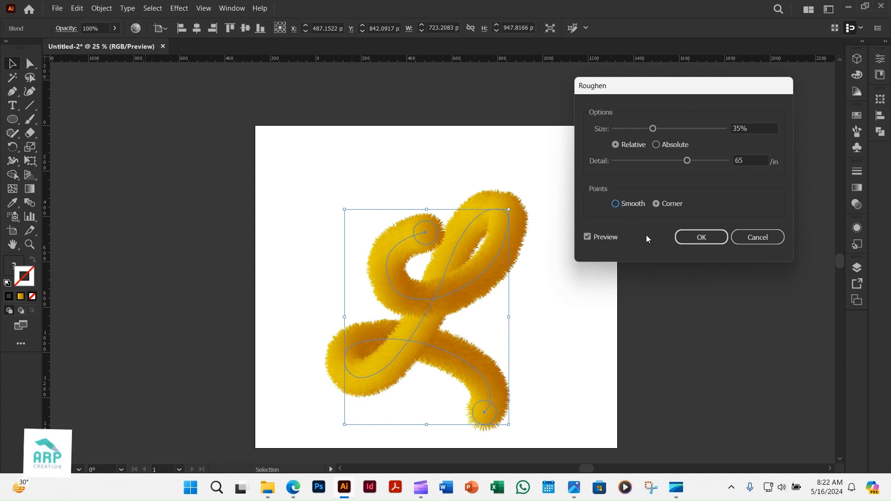
{"action": "key", "text": "space"}
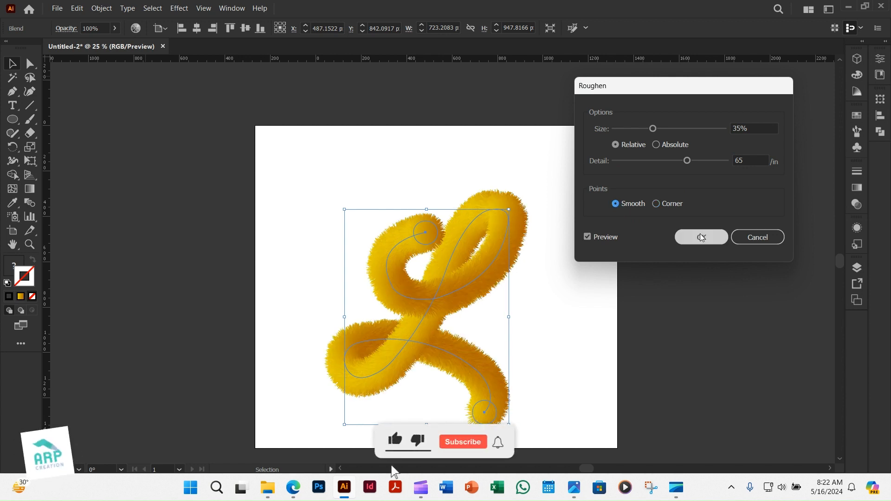
{"action": "left_click", "coordinate": [701, 237]}
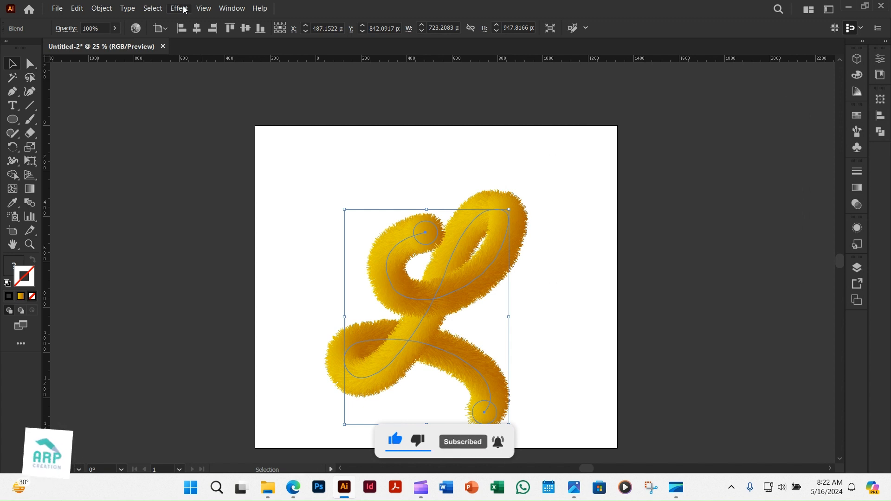
- Apply a Pucker & Bloat effect with 35% bloat to the roughened letter and deselect it
{"action": "left_click", "coordinate": [181, 9]}
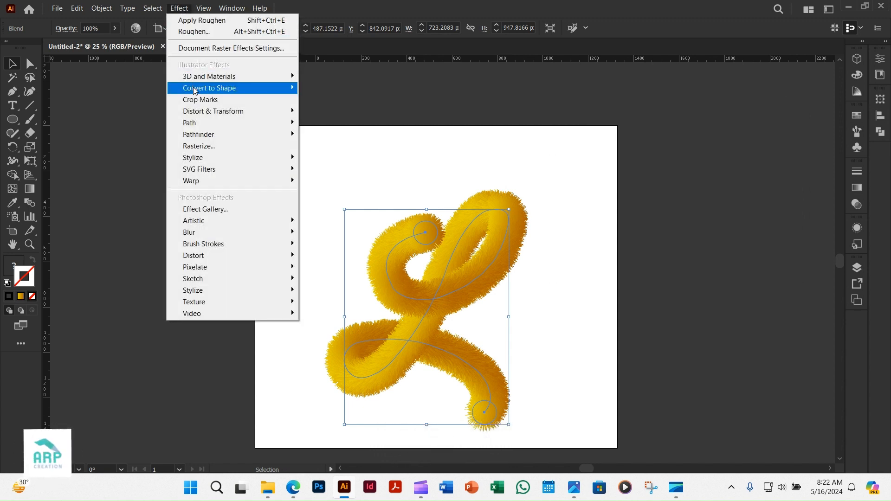
{"action": "mouse_move", "coordinate": [257, 113]}
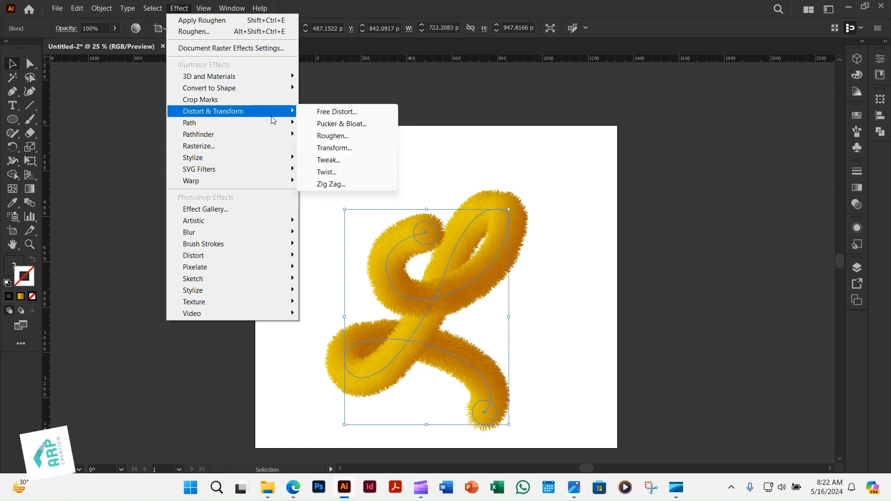
{"action": "left_click", "coordinate": [345, 127]}
{"action": "left_click_drag", "start_coordinate": [461, 117], "coordinate": [597, 78]}
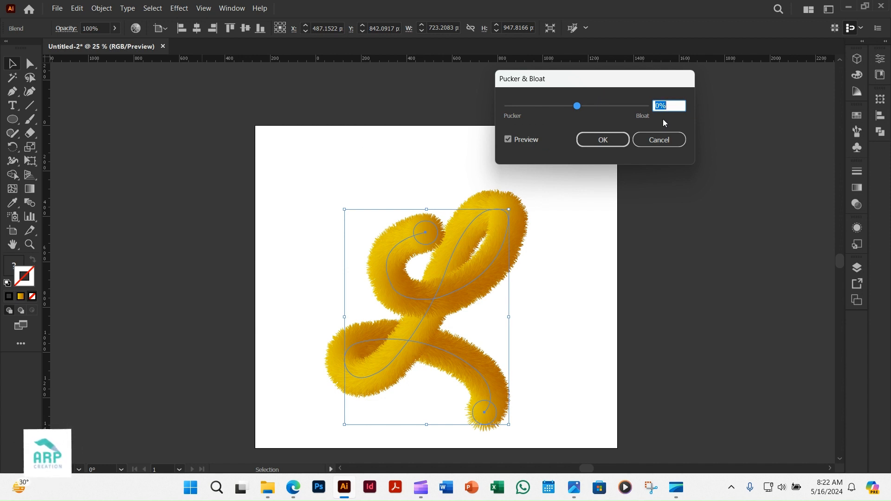
{"action": "type", "text": "35"}
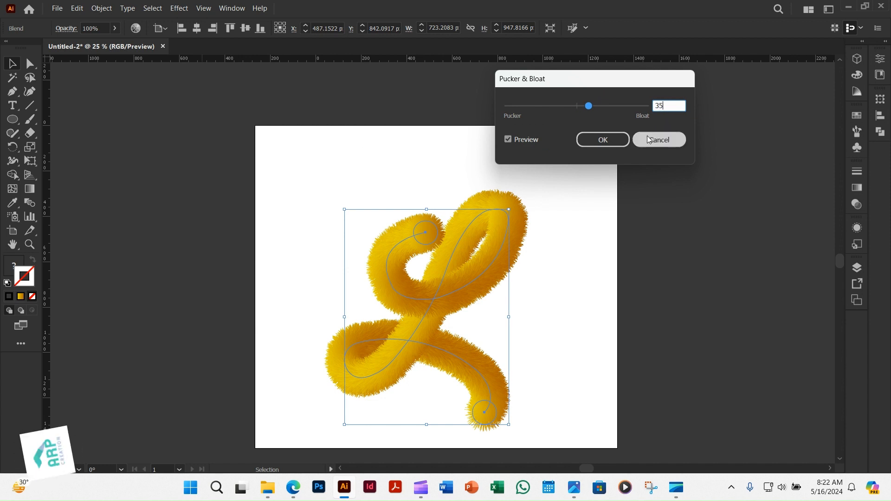
{"action": "left_click", "coordinate": [603, 139]}
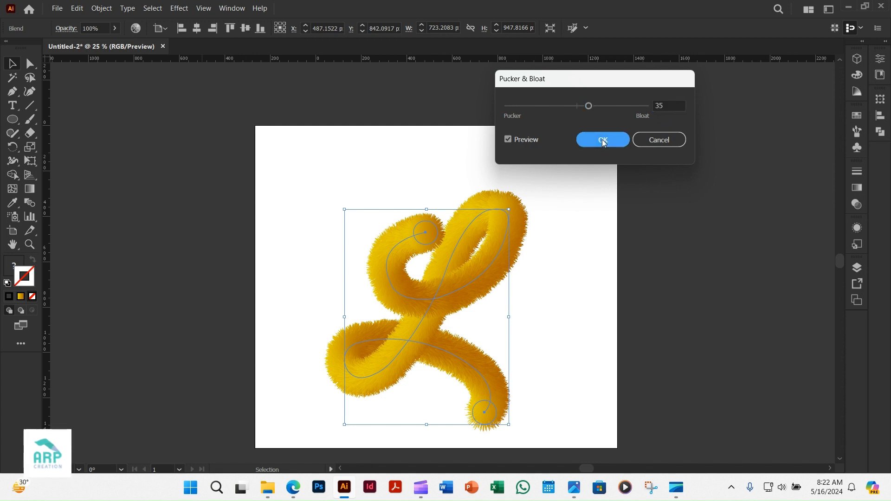
{"action": "left_click", "coordinate": [545, 298]}
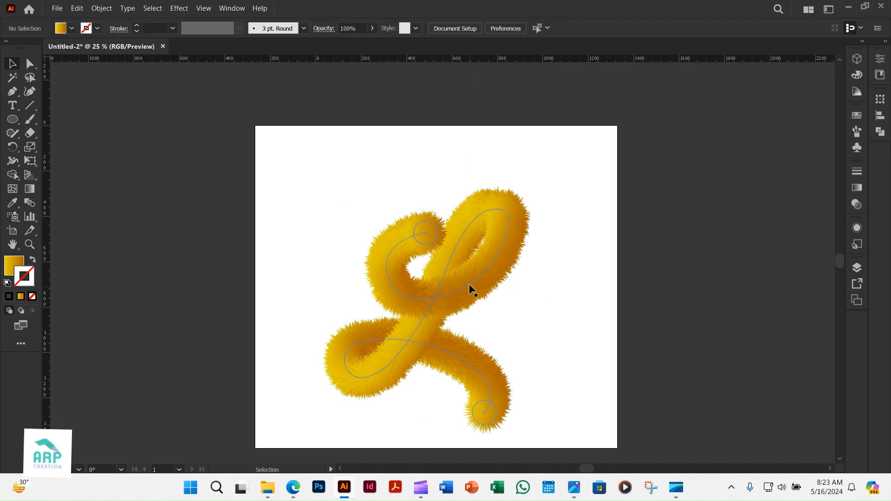
- Move the furry letter about 50 px right and 53 px up on the artboard, and minimize the application window
{"action": "left_click_drag", "start_coordinate": [469, 288], "coordinate": [479, 274]}
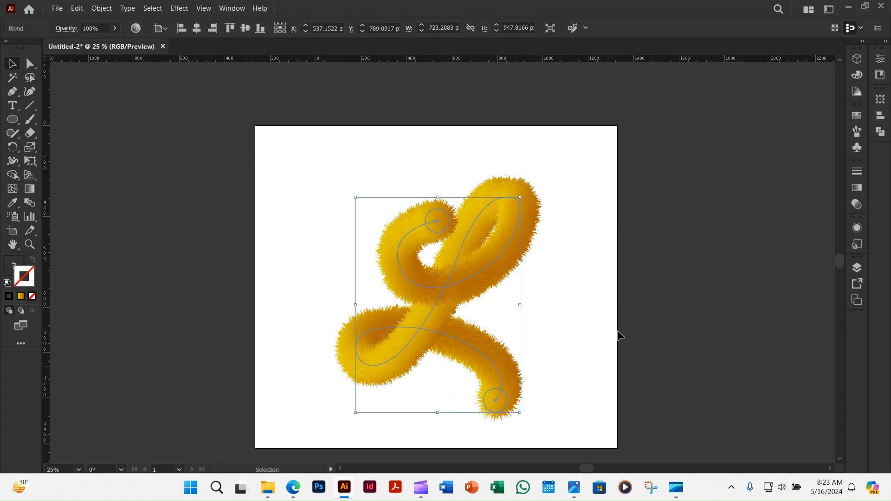
{"action": "left_click", "coordinate": [647, 277]}
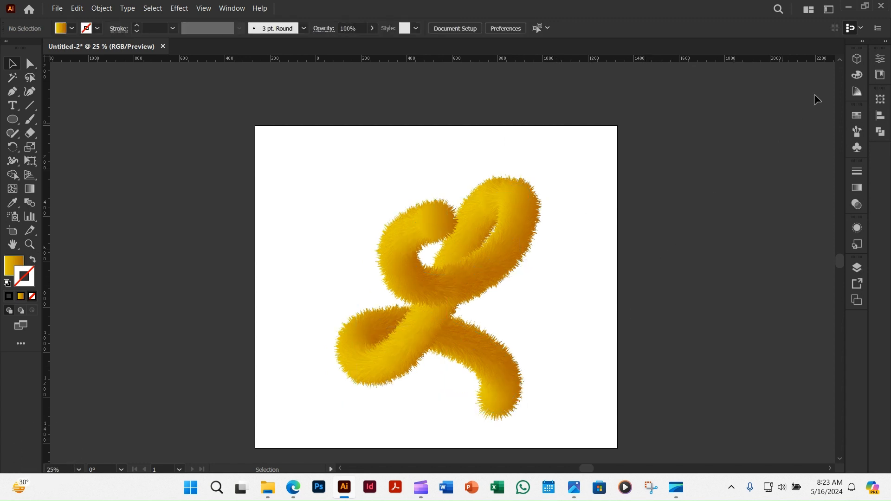
{"action": "left_click", "coordinate": [848, 8]}
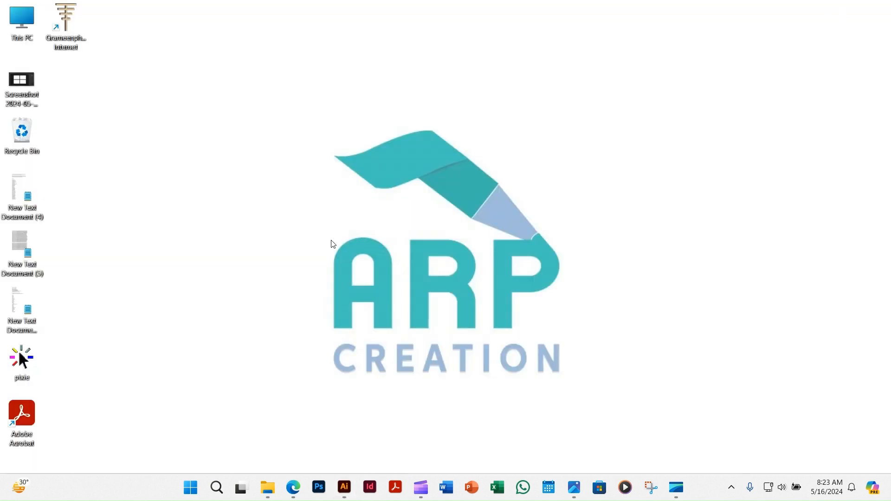